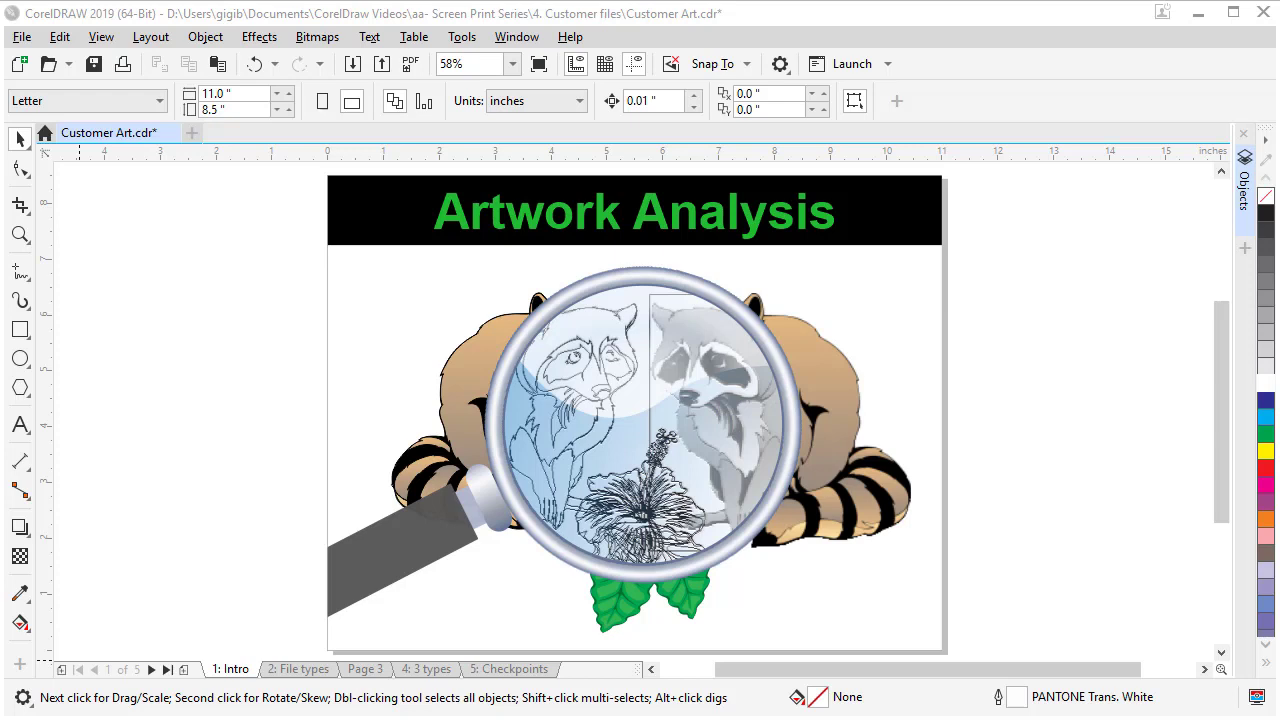
- Save Customer Art.cdr with the full-colour raccoons and red hibiscus in the magnifier
key(ctrl+z)
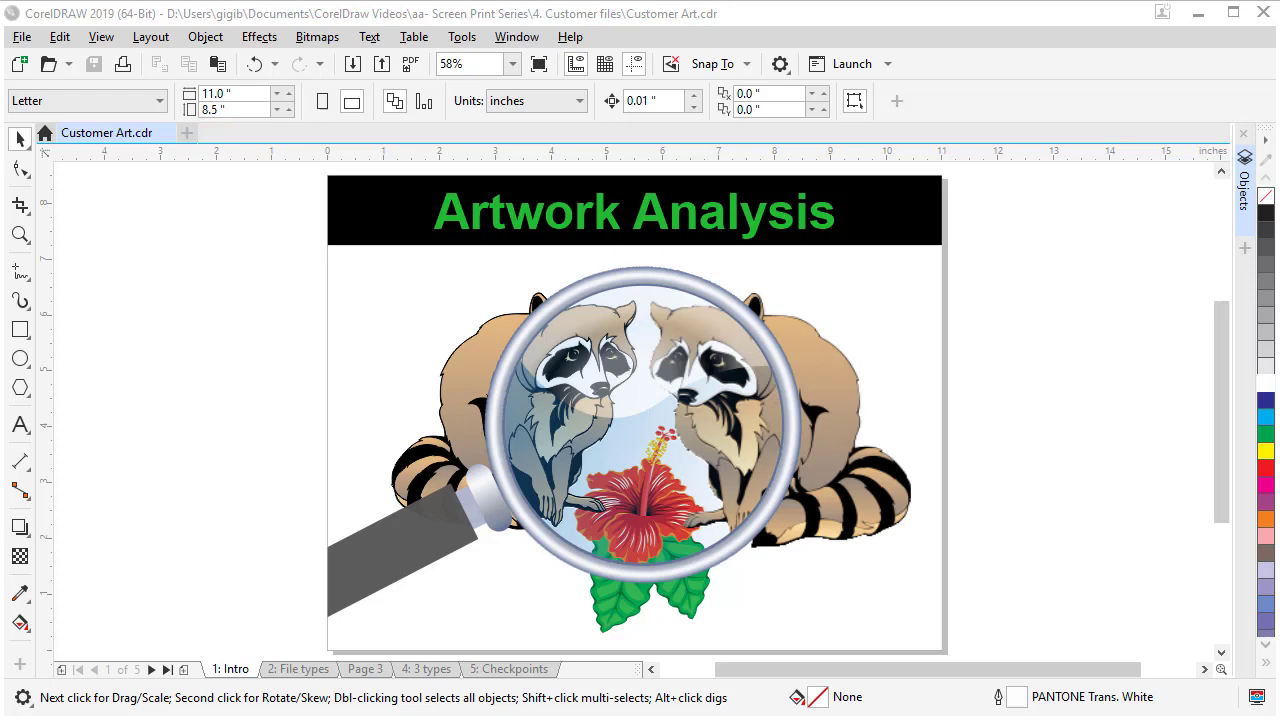
- Go to page 2, File types, which compares vector and raster formats
click(300, 669)
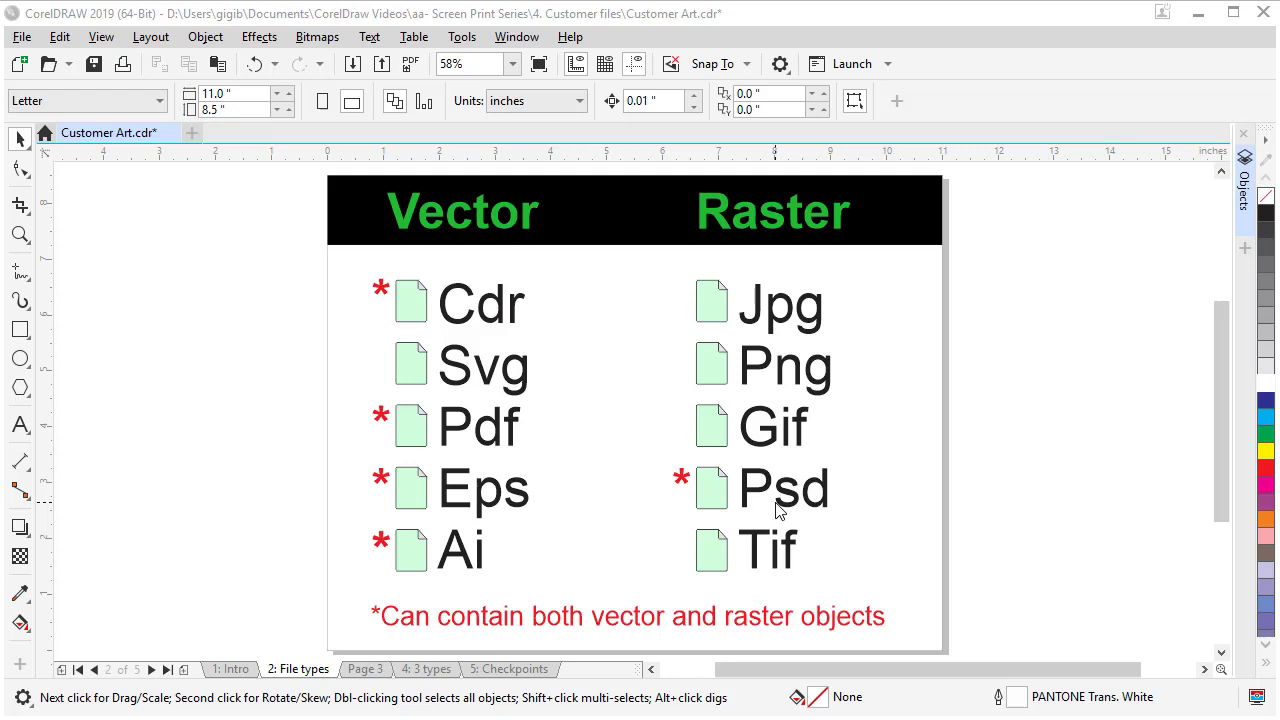
- On blank Page 3, import Roxanne.pdf from the Artwork folder to reach its PDF options
click(366, 669)
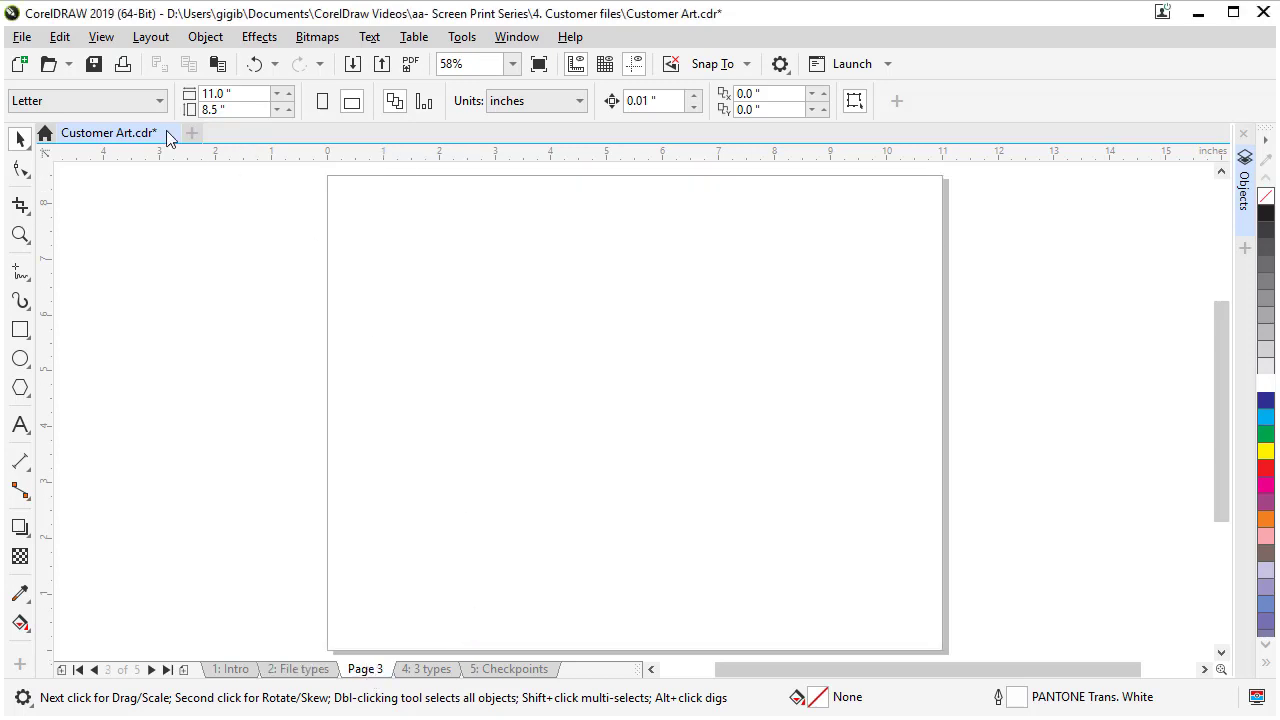
click(21, 37)
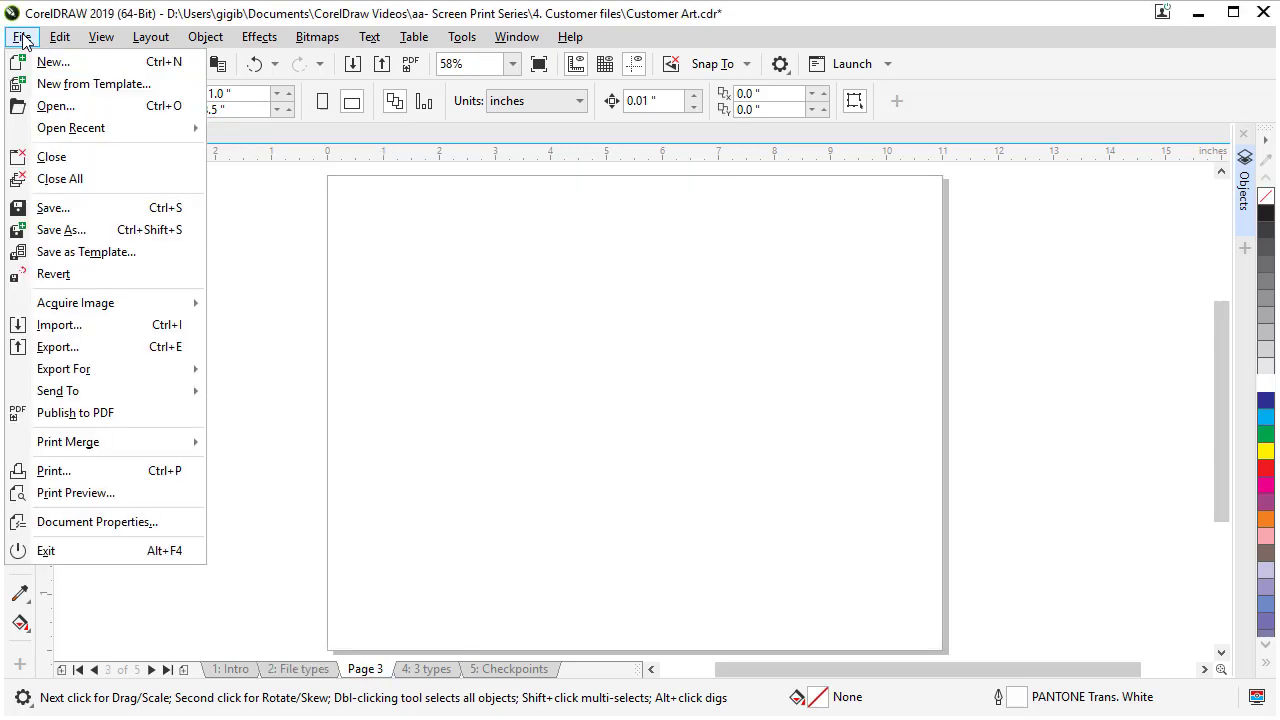
click(56, 325)
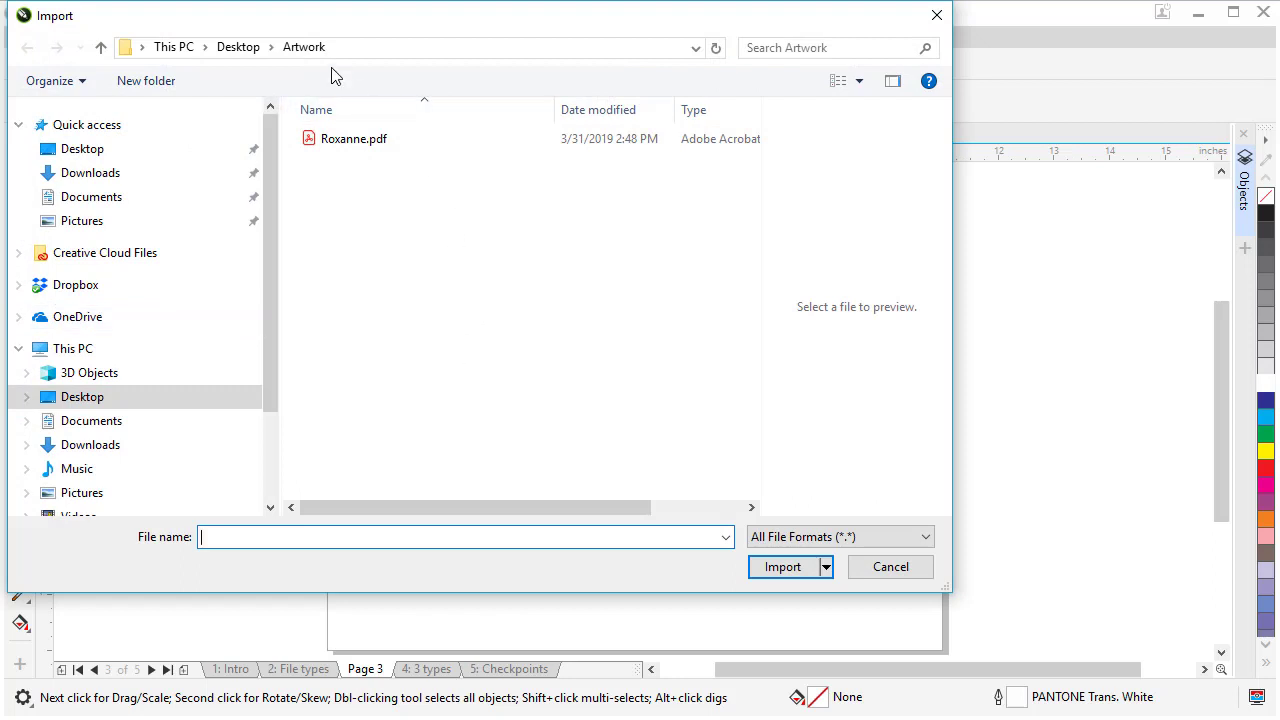
click(345, 145)
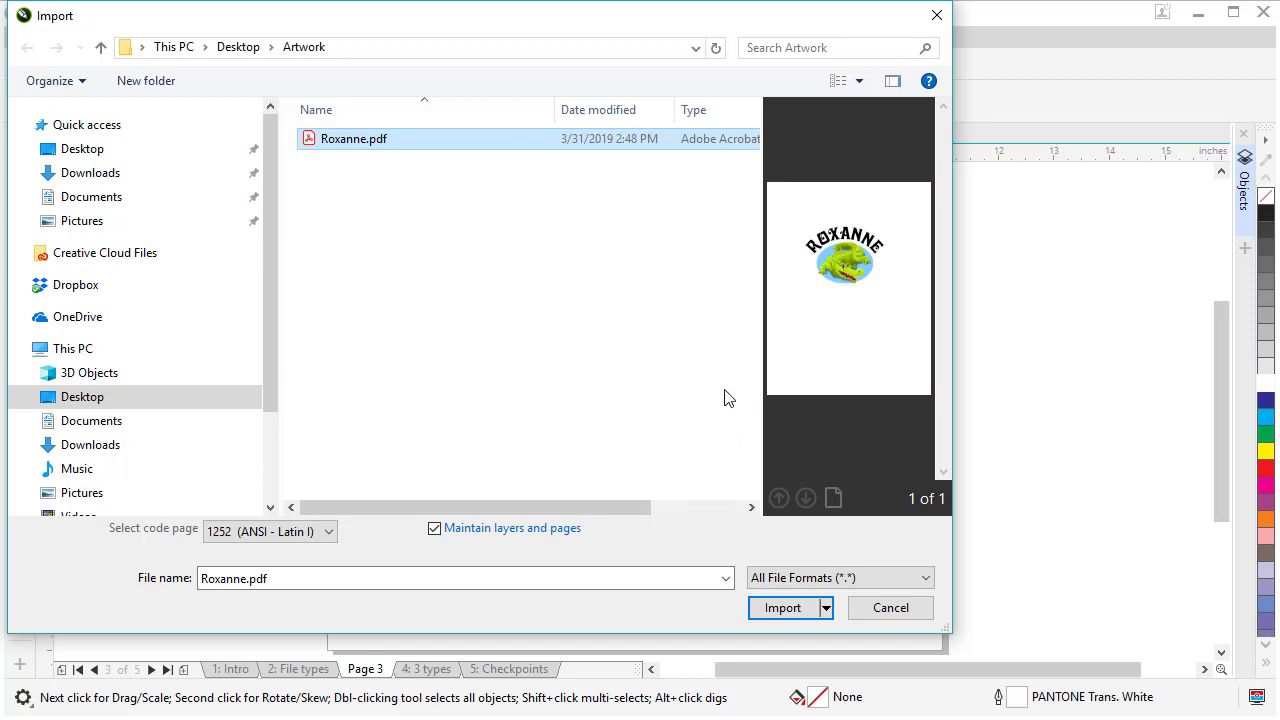
click(783, 610)
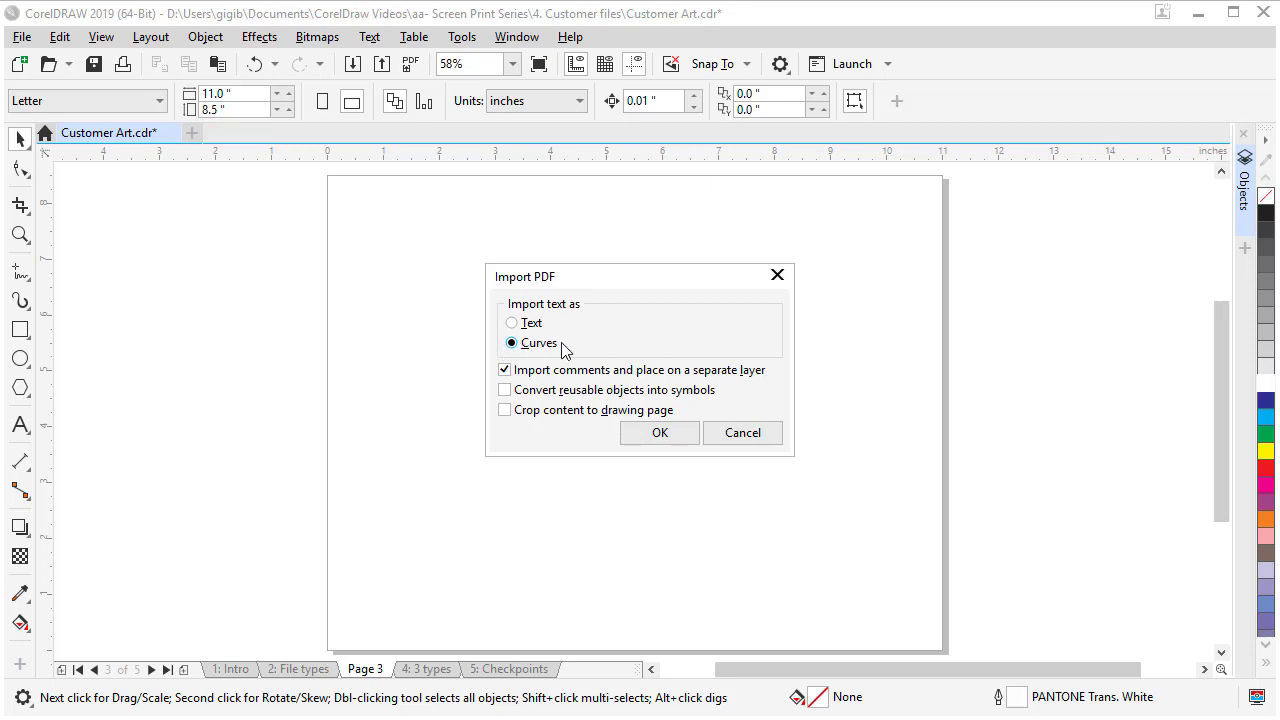
- Set the PDF's text to import as editable Text and confirm the import options
click(512, 325)
click(512, 344)
click(513, 323)
click(659, 436)
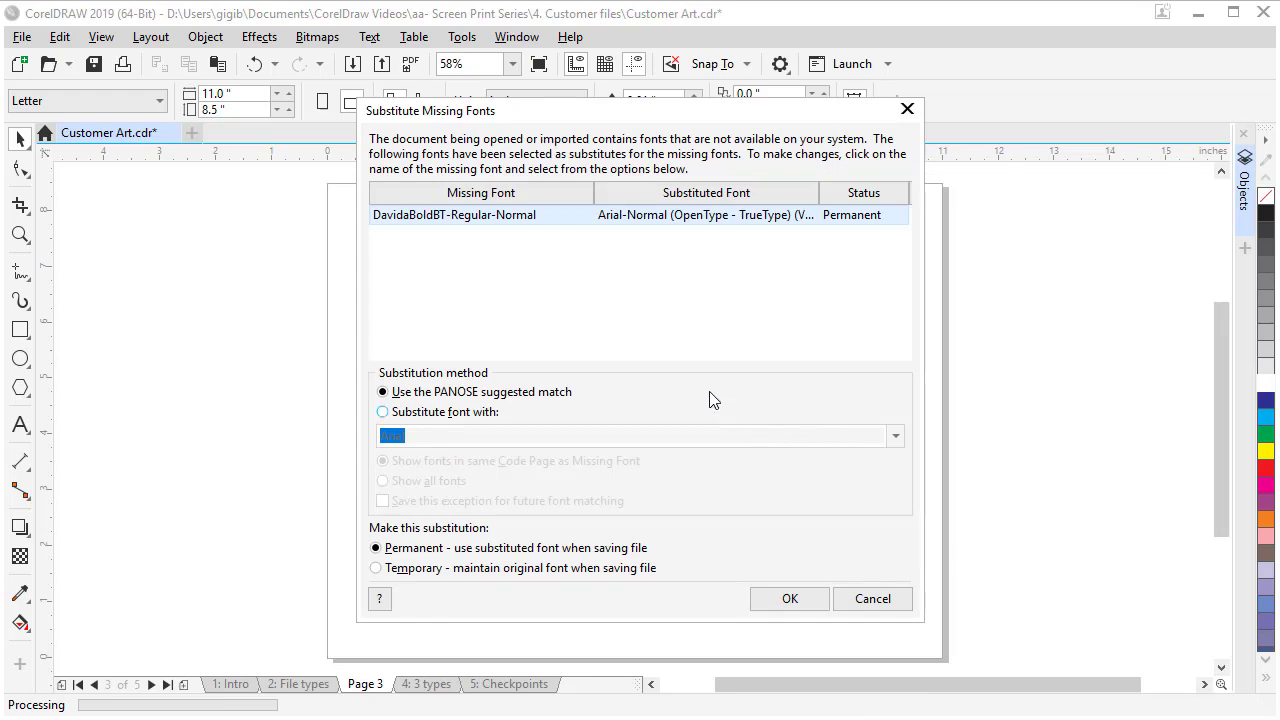
- Substitute DavidaBoldBT temporarily and place the Roxanne graphic at its original position on Page 3
click(376, 218)
click(376, 567)
click(787, 598)
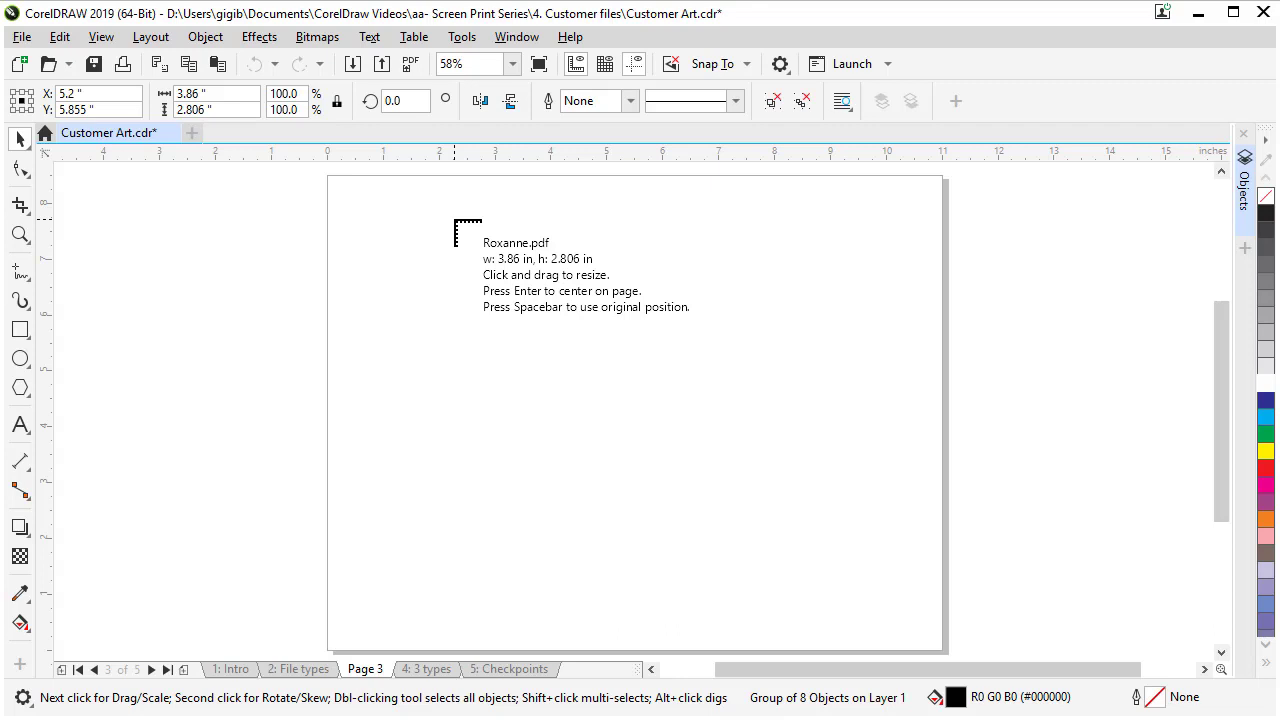
key(space)
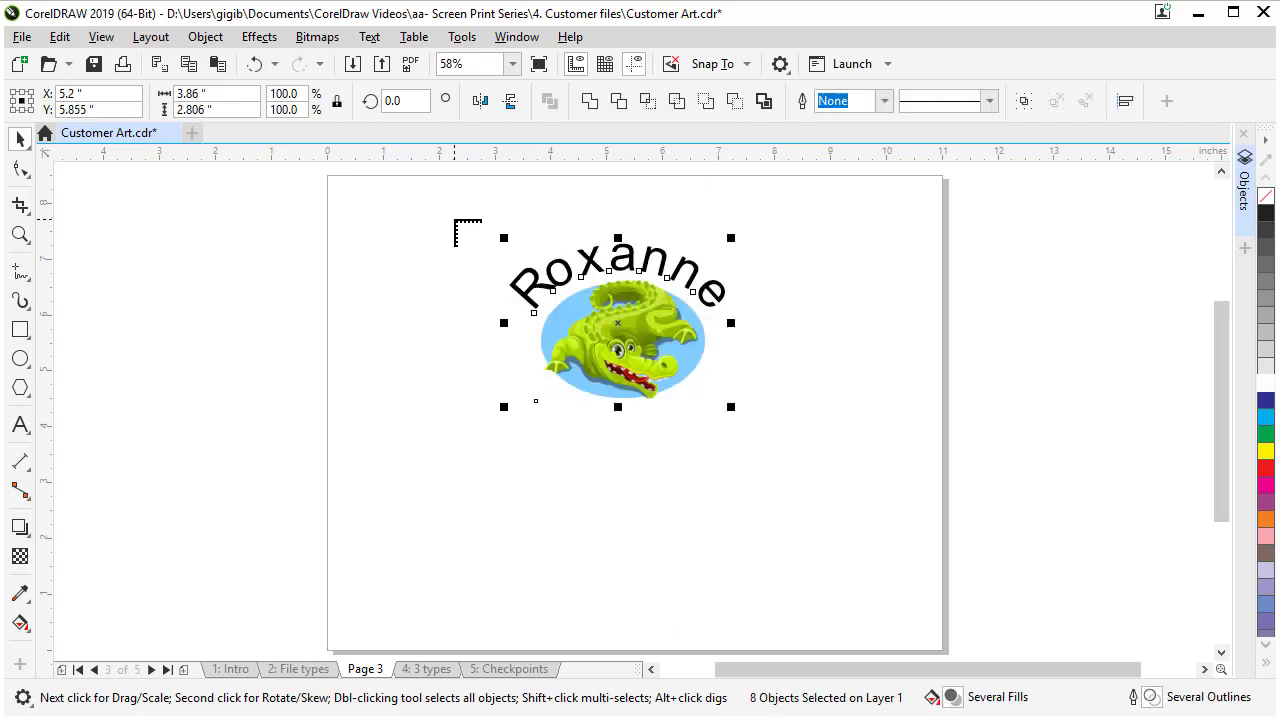
click(451, 271)
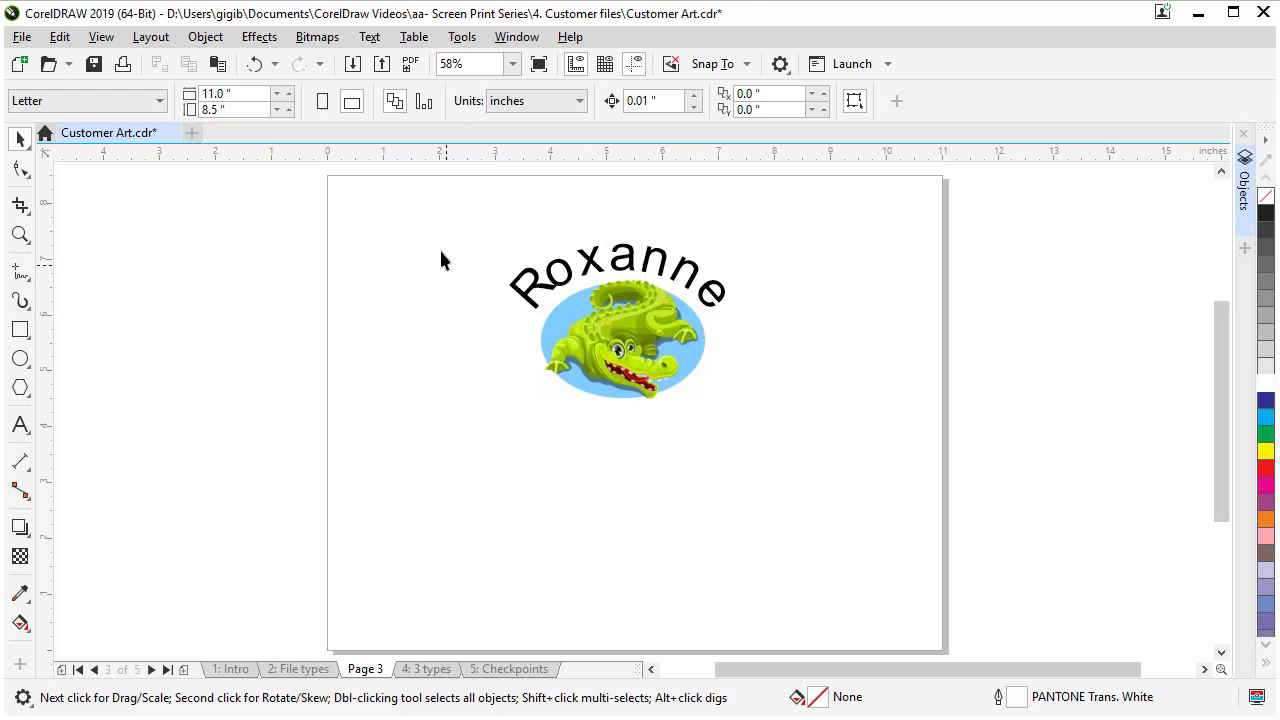
- Delete the placed Roxanne text and alligator from Page 3
drag(443, 206, 780, 475)
key(Delete)
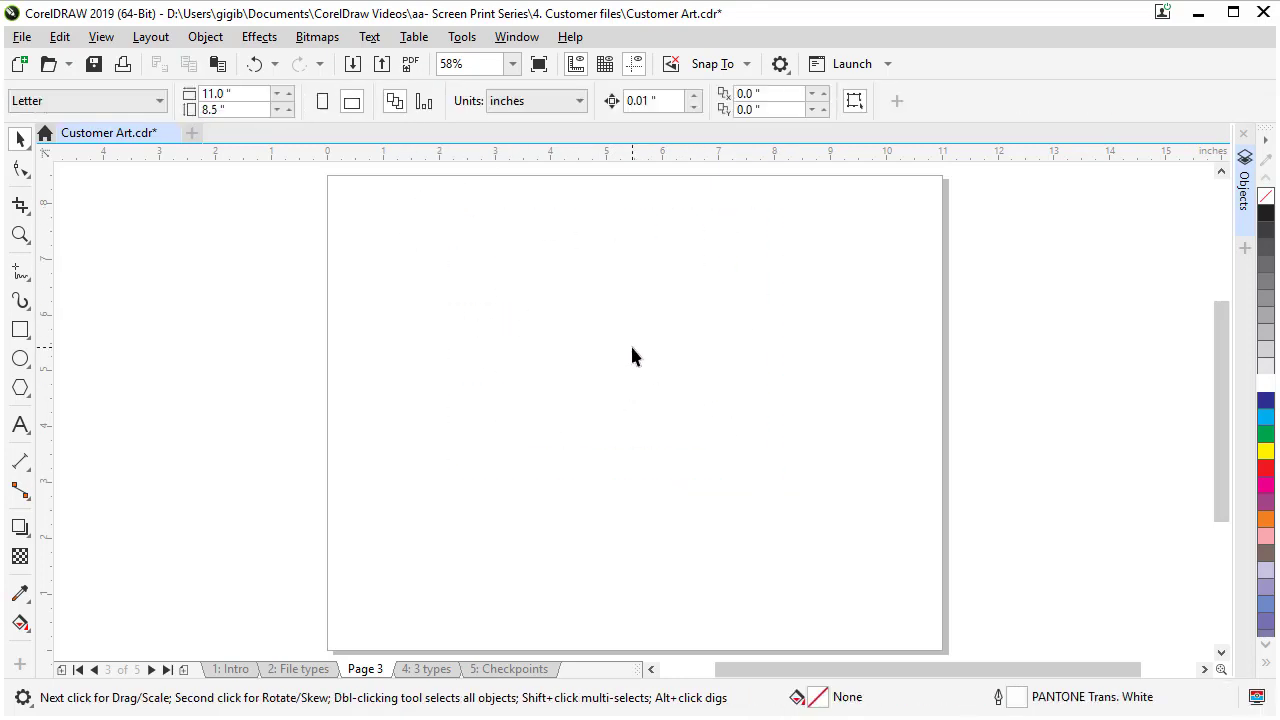
click(21, 37)
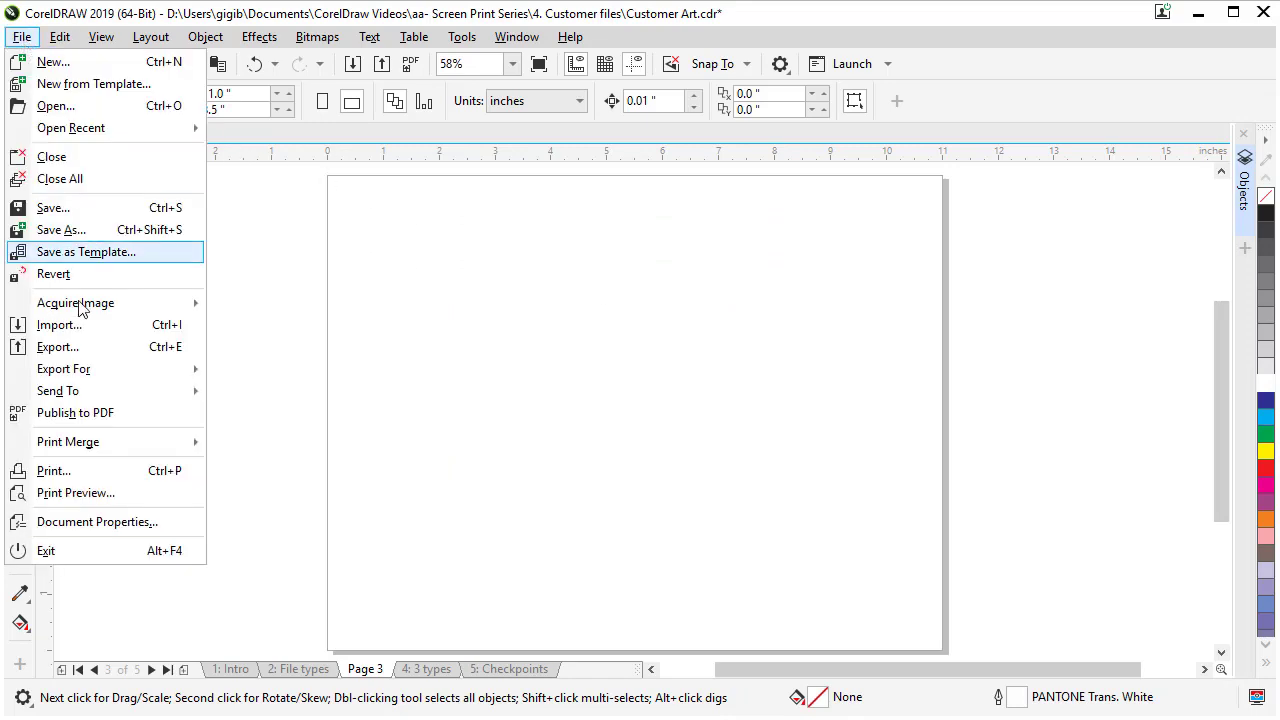
click(297, 342)
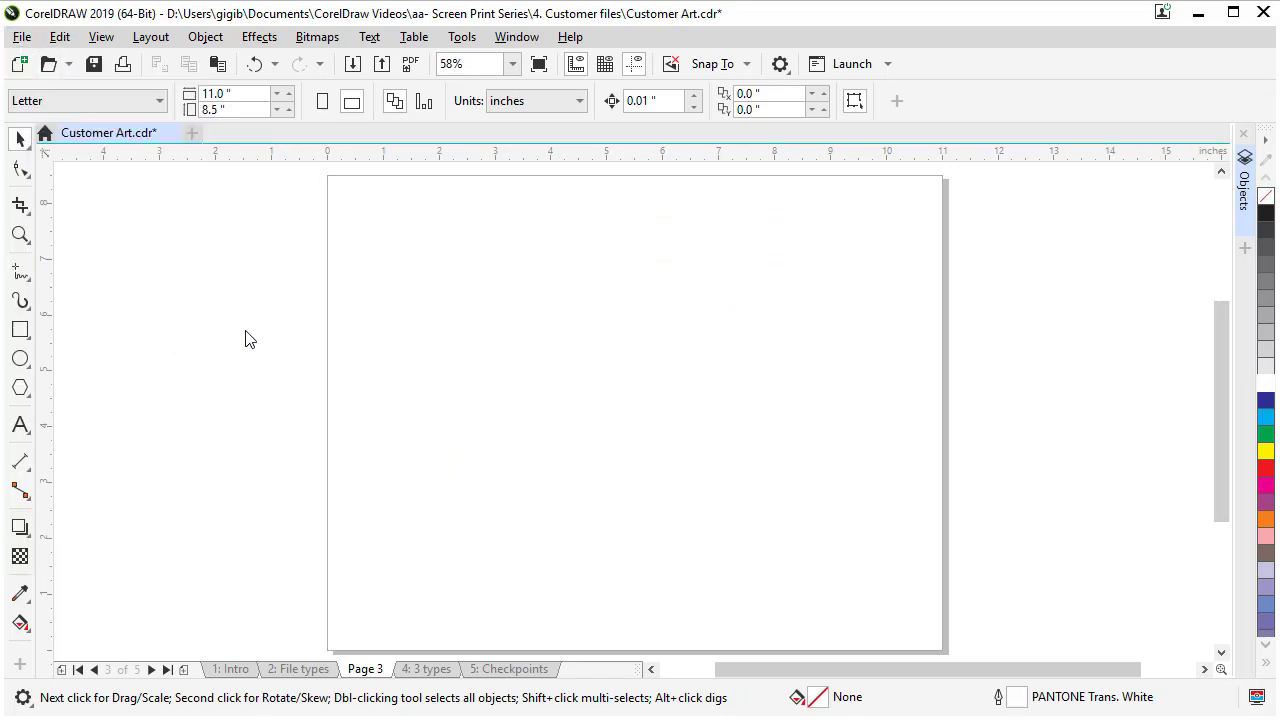
- Re-import Roxanne.pdf with text as Curves at its original position, then go to '4: 3 types'
click(318, 137)
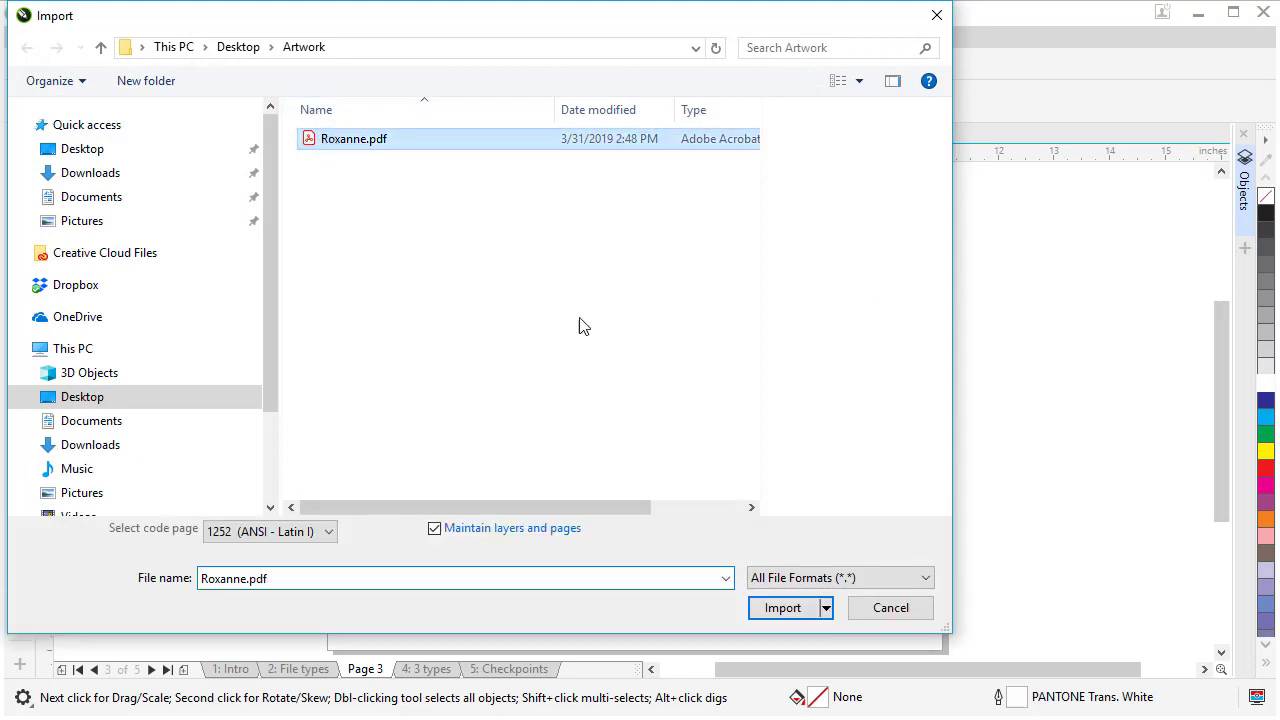
click(767, 614)
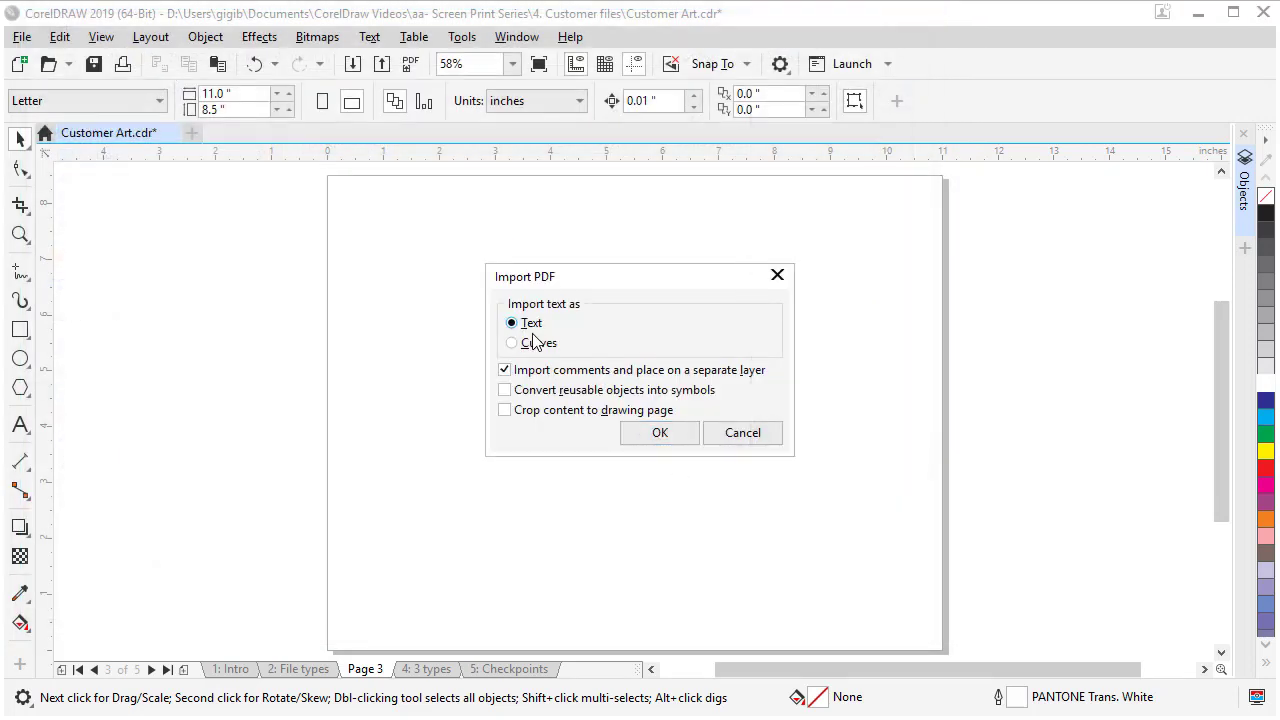
click(533, 342)
click(659, 437)
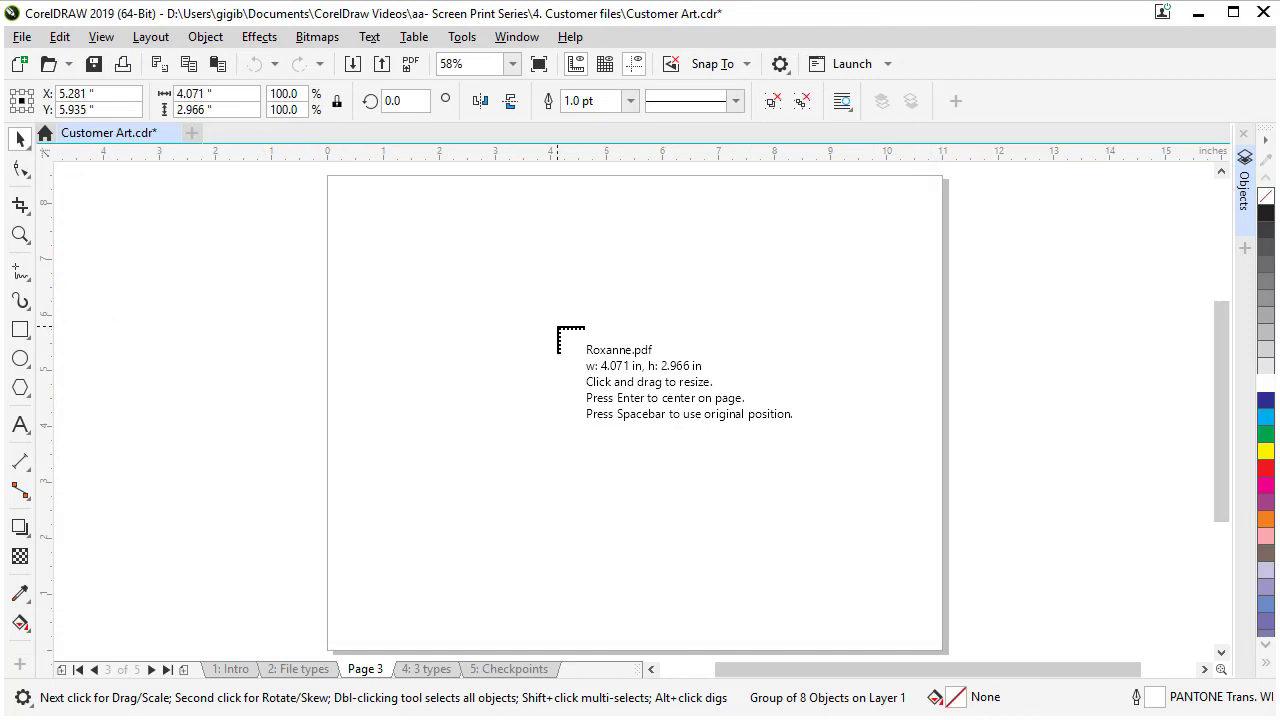
key(space)
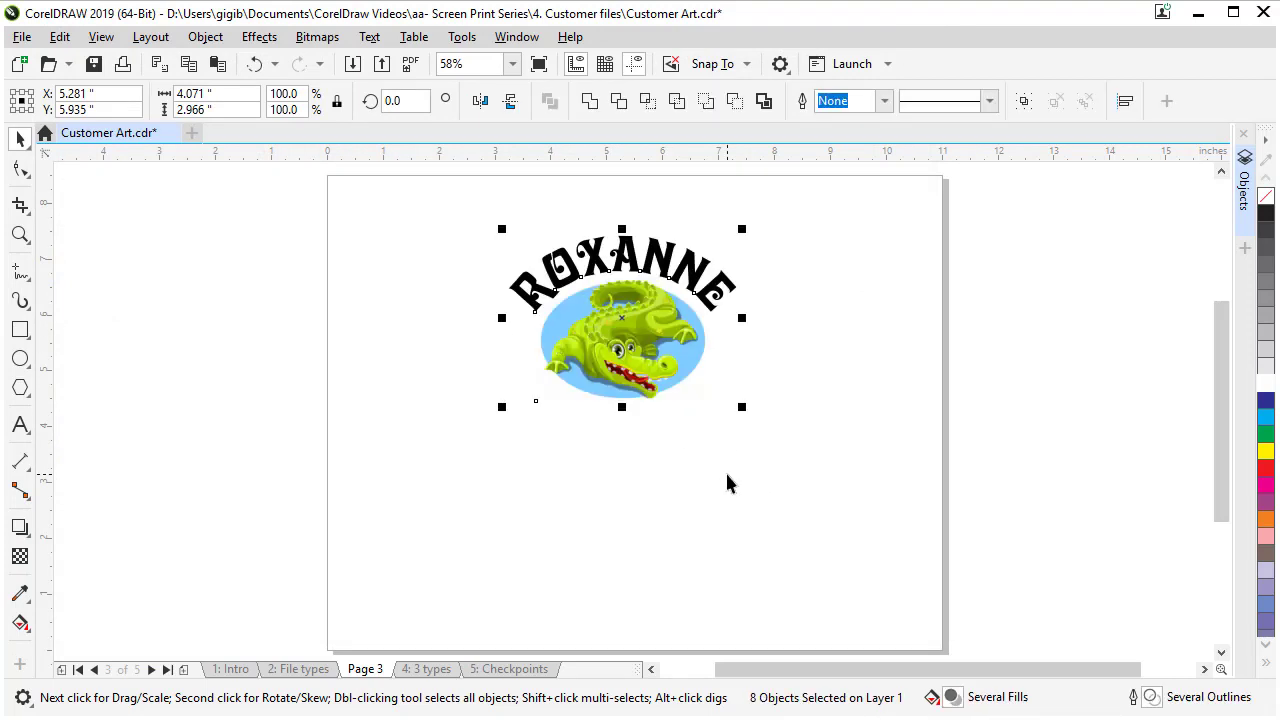
click(761, 355)
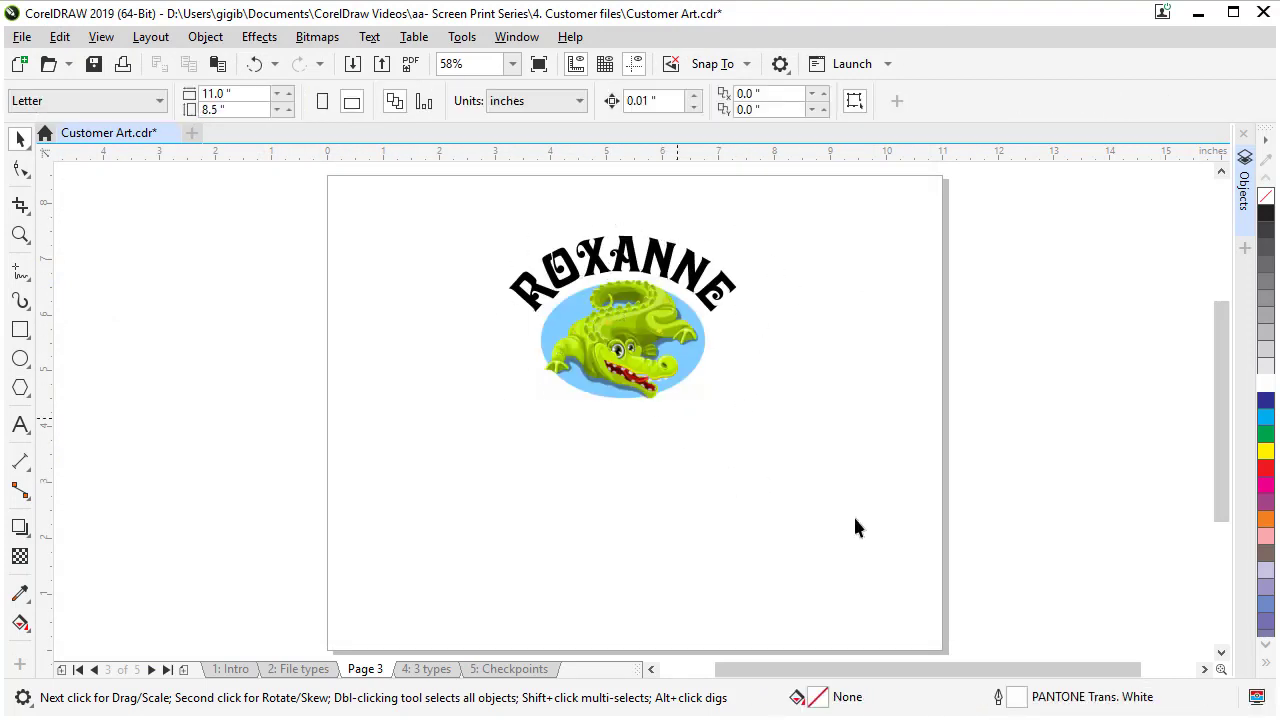
key(Page_Down)
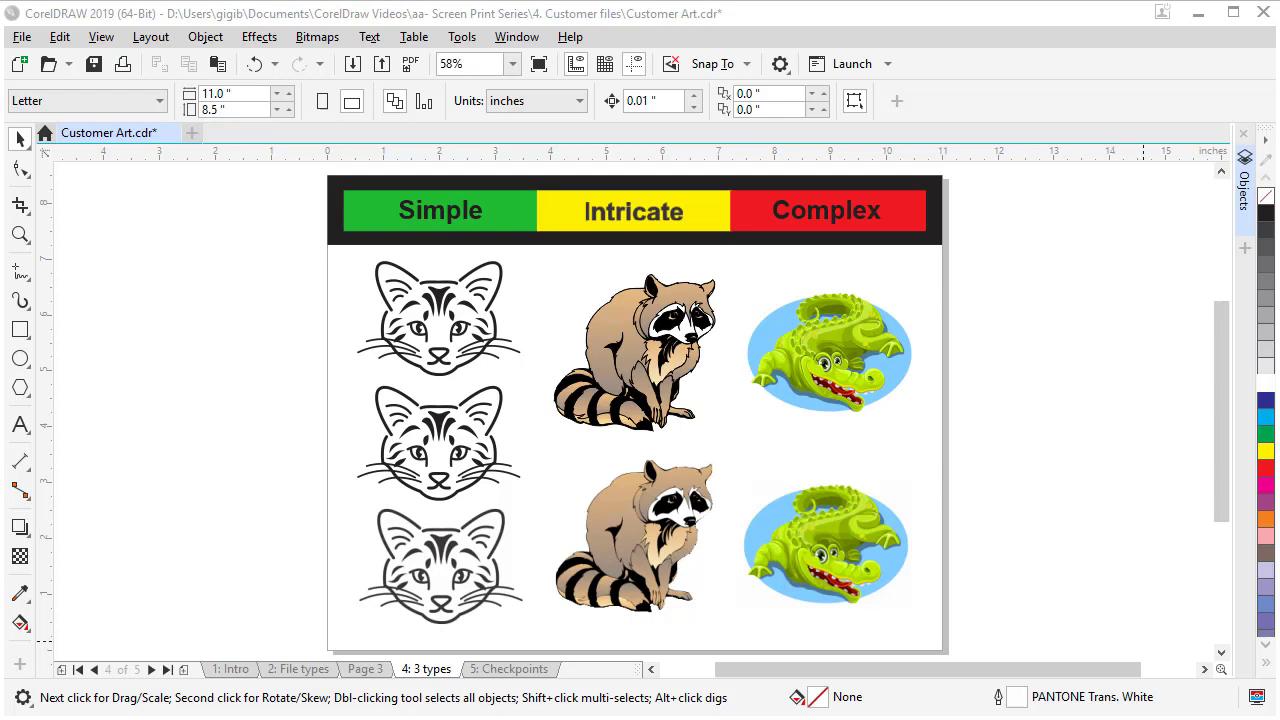
- Undo the last edit so the middle and bottom cats regain their bolder look
key(ctrl+z)
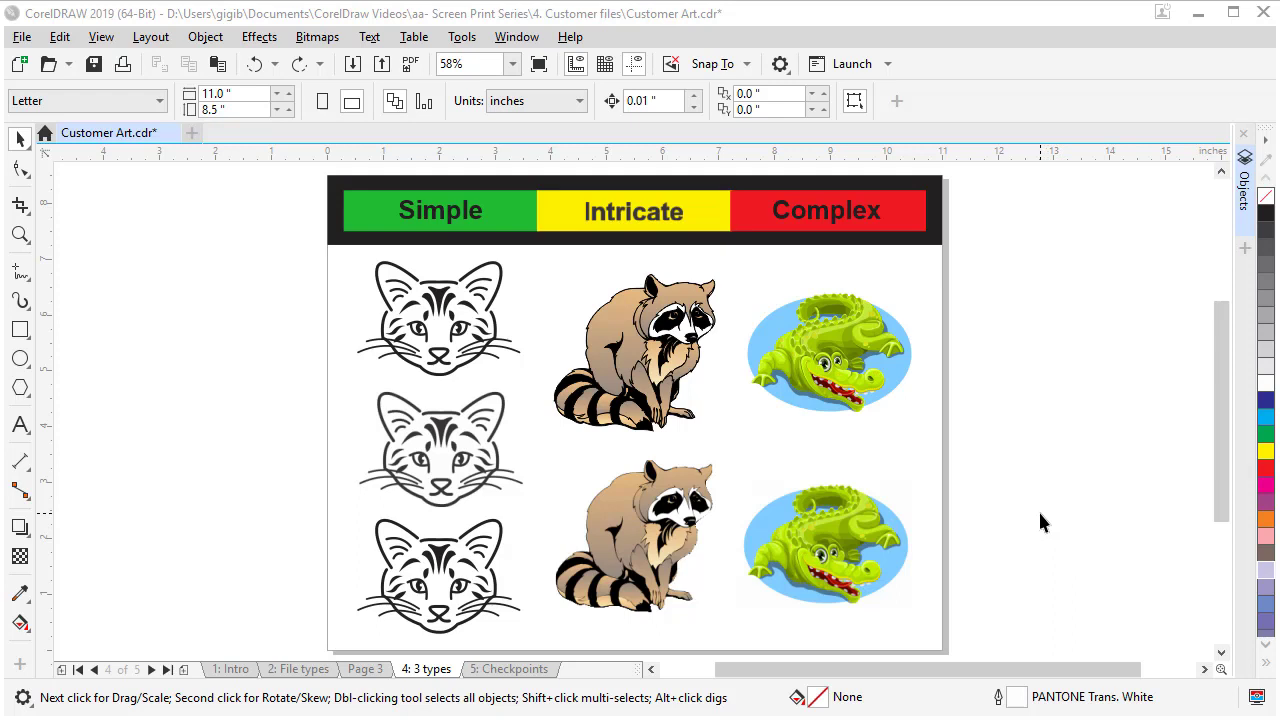
- Set the page background to solid light grey #CFCFCF in Document Options
double_click(948, 528)
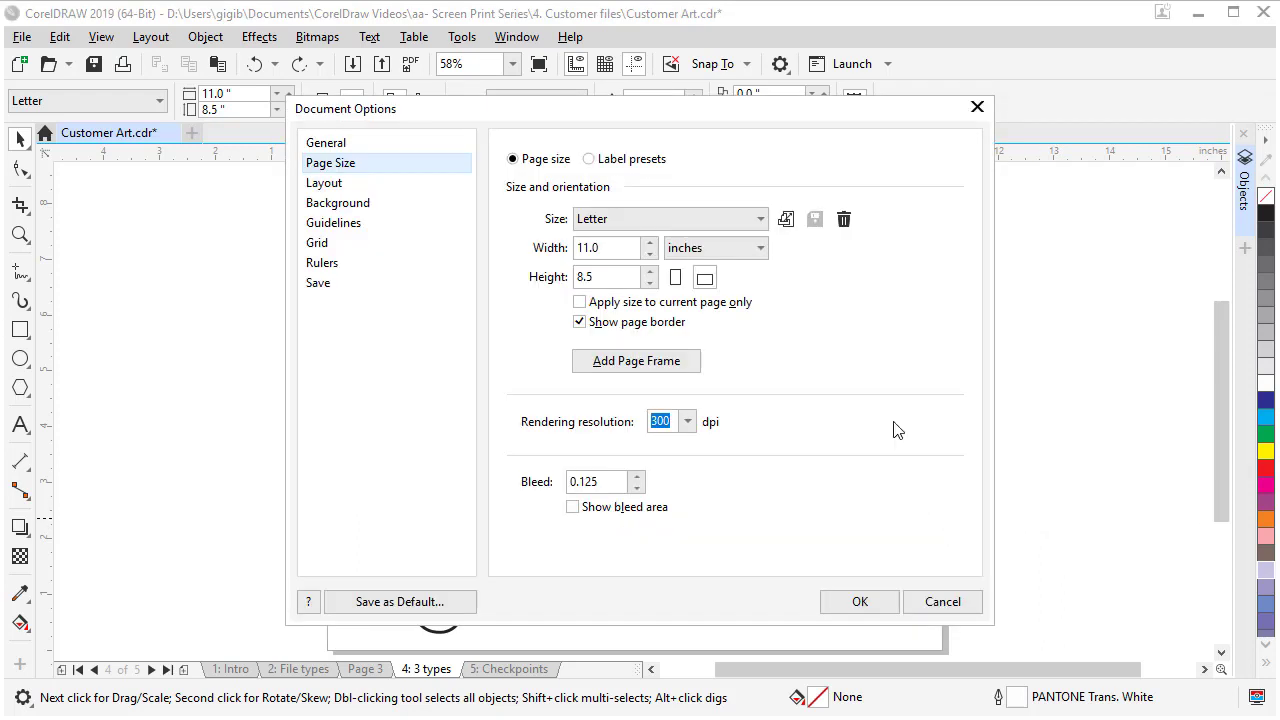
click(337, 203)
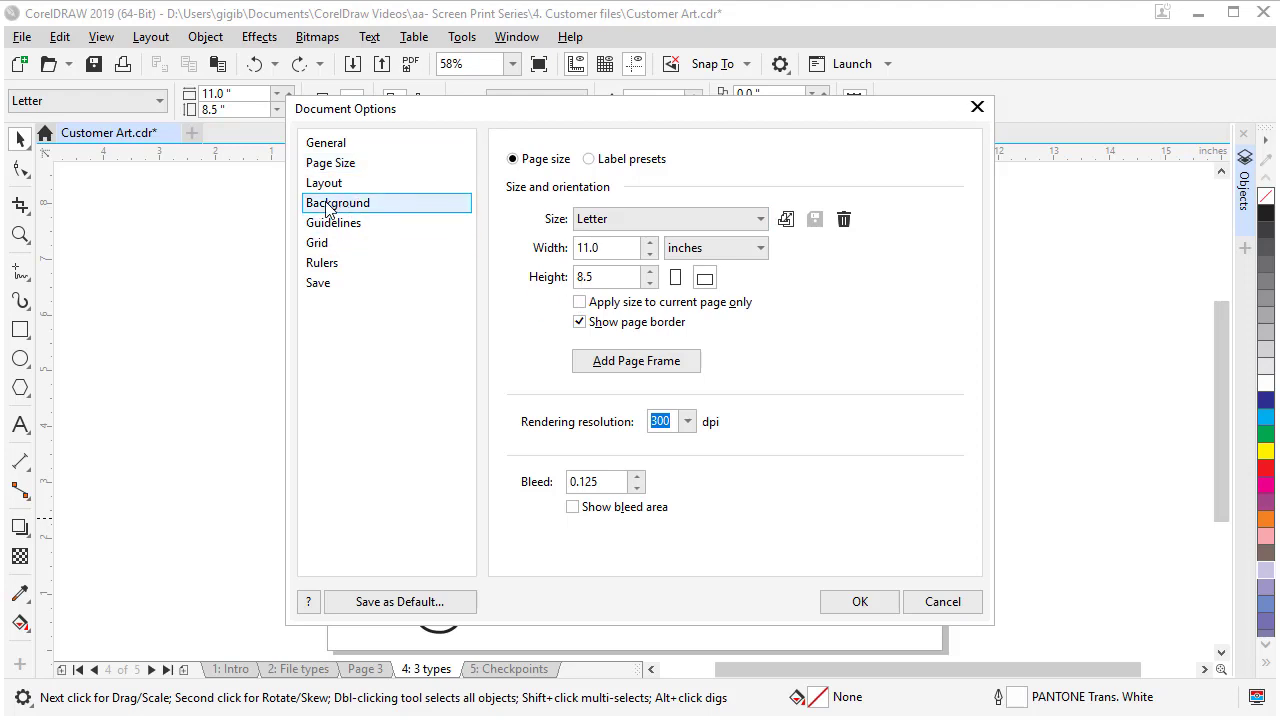
click(514, 183)
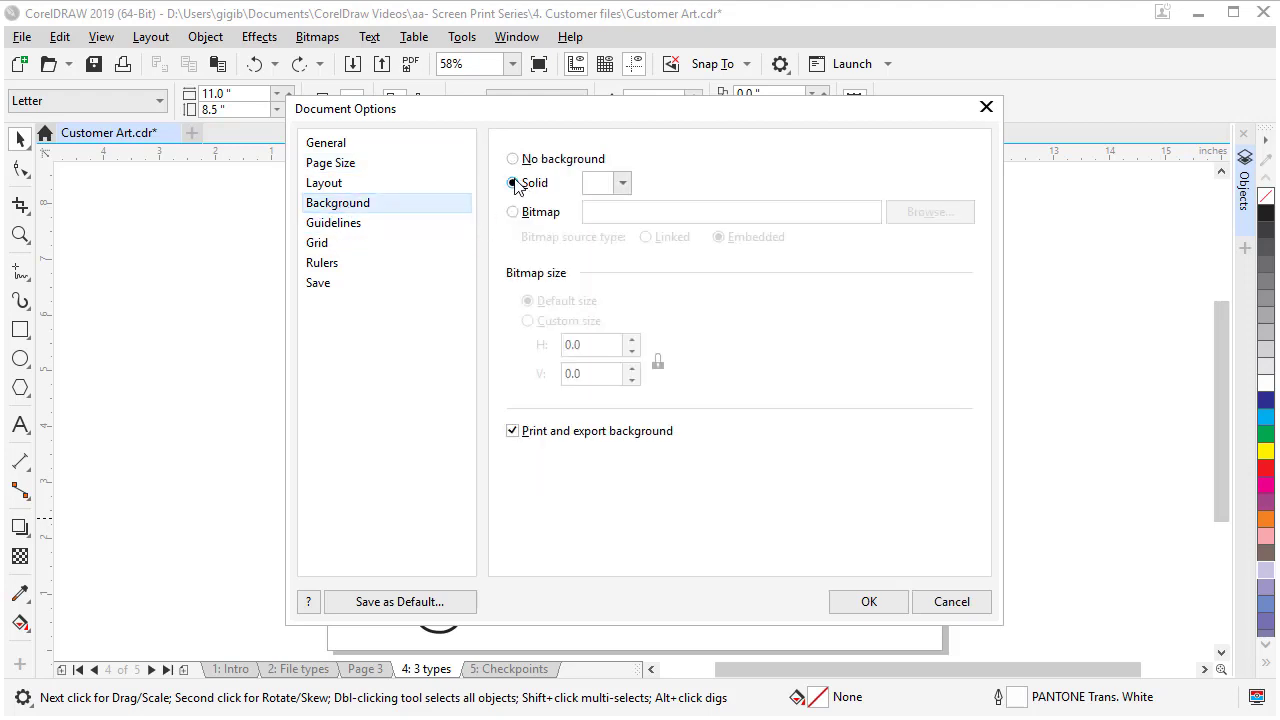
click(621, 183)
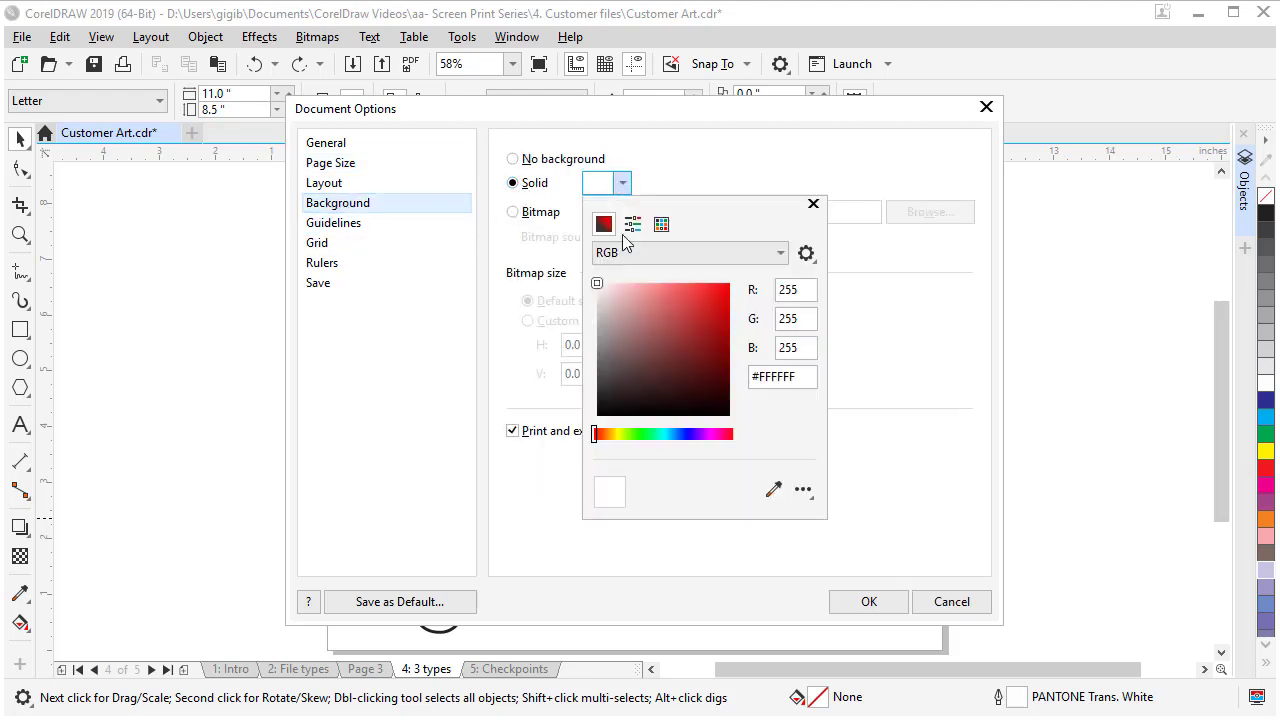
click(597, 309)
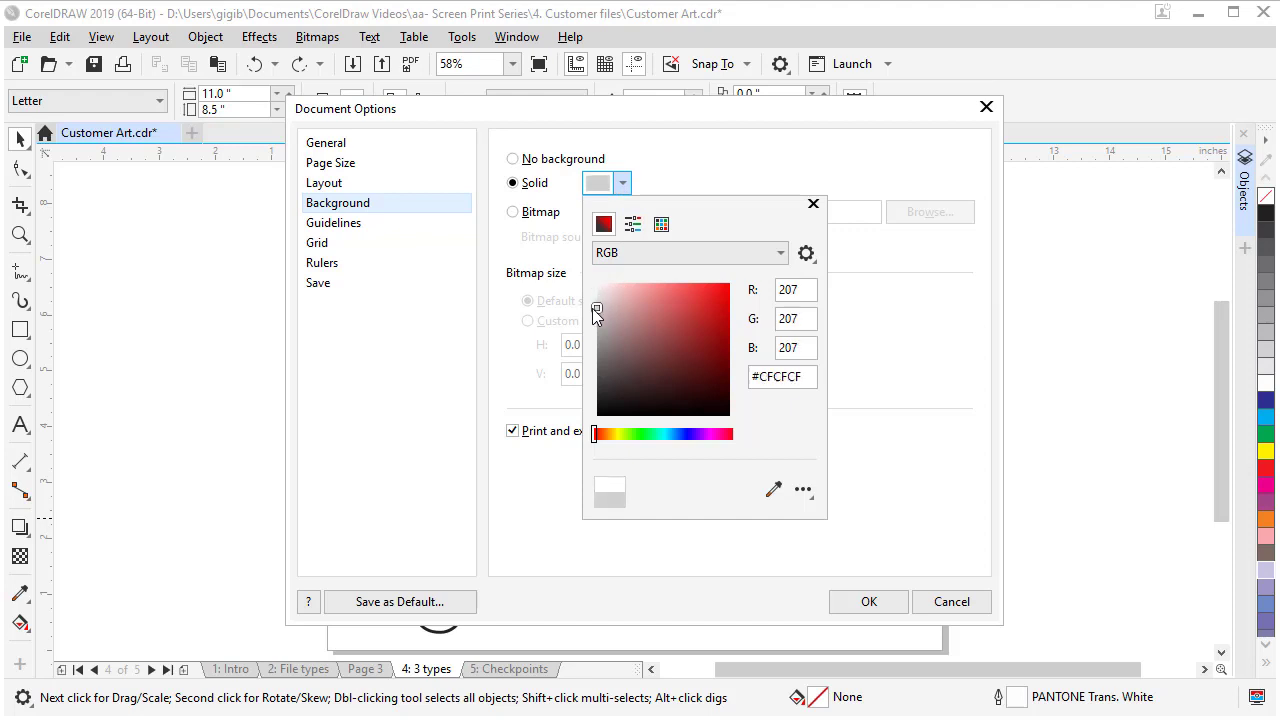
click(813, 204)
click(869, 600)
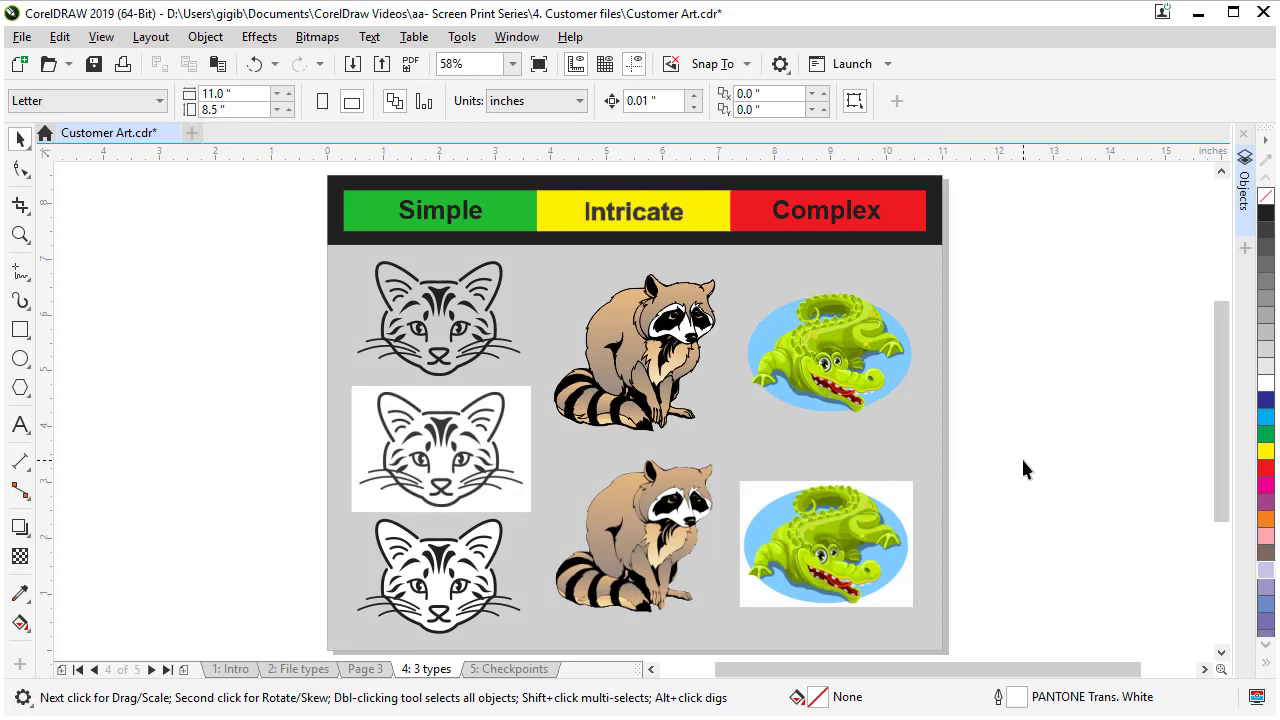
- Add a page-sized rectangle filled lavender (C:20 M:20 Y:0 K:0)
double_click(20, 330)
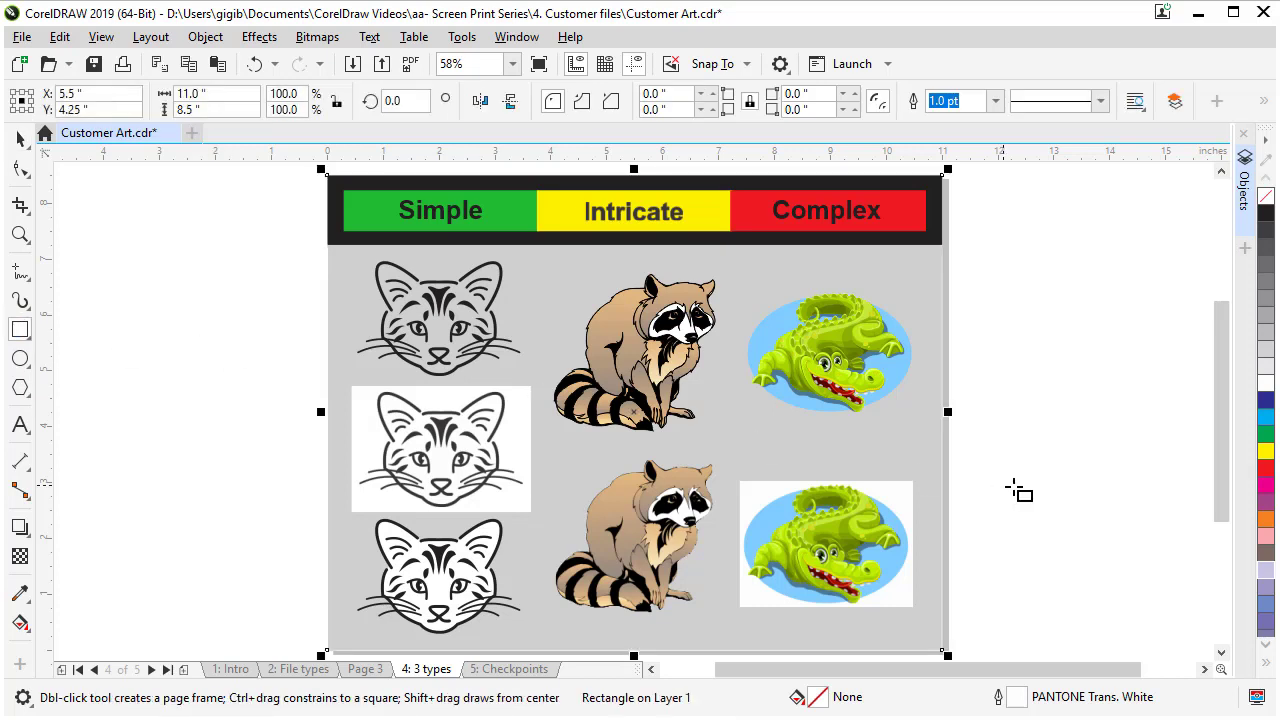
click(1266, 571)
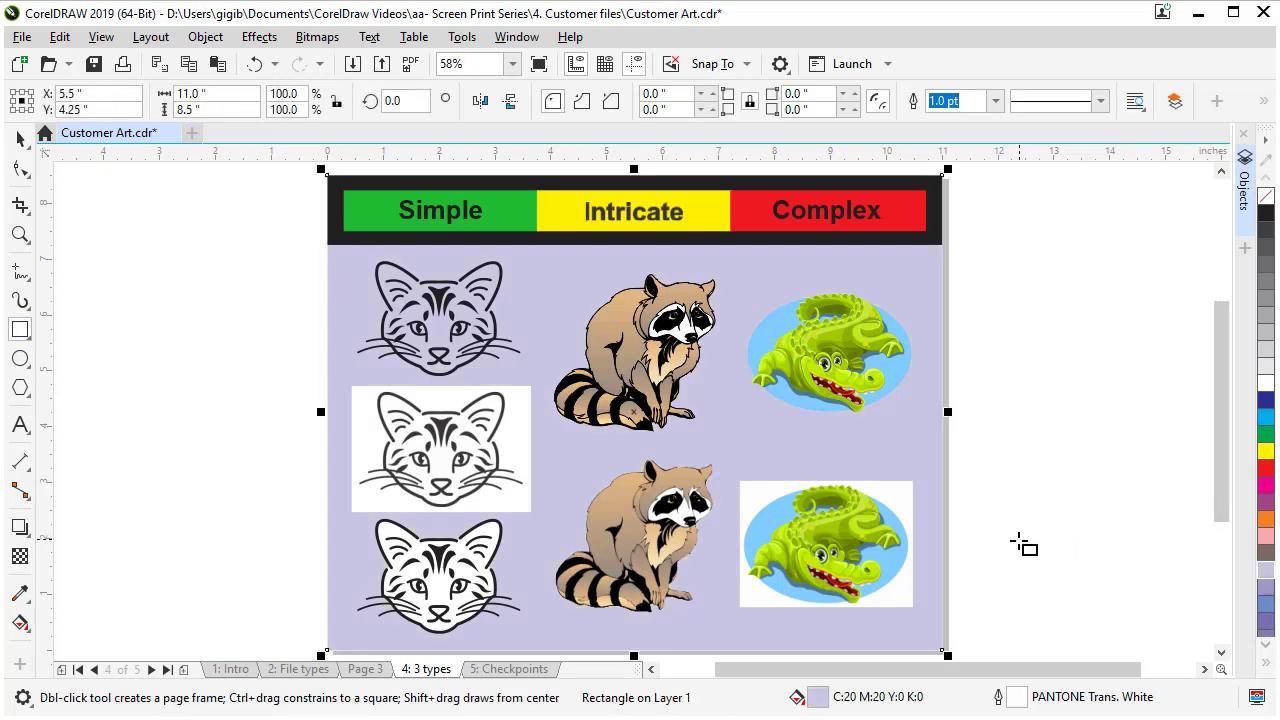
key(space)
click(1048, 514)
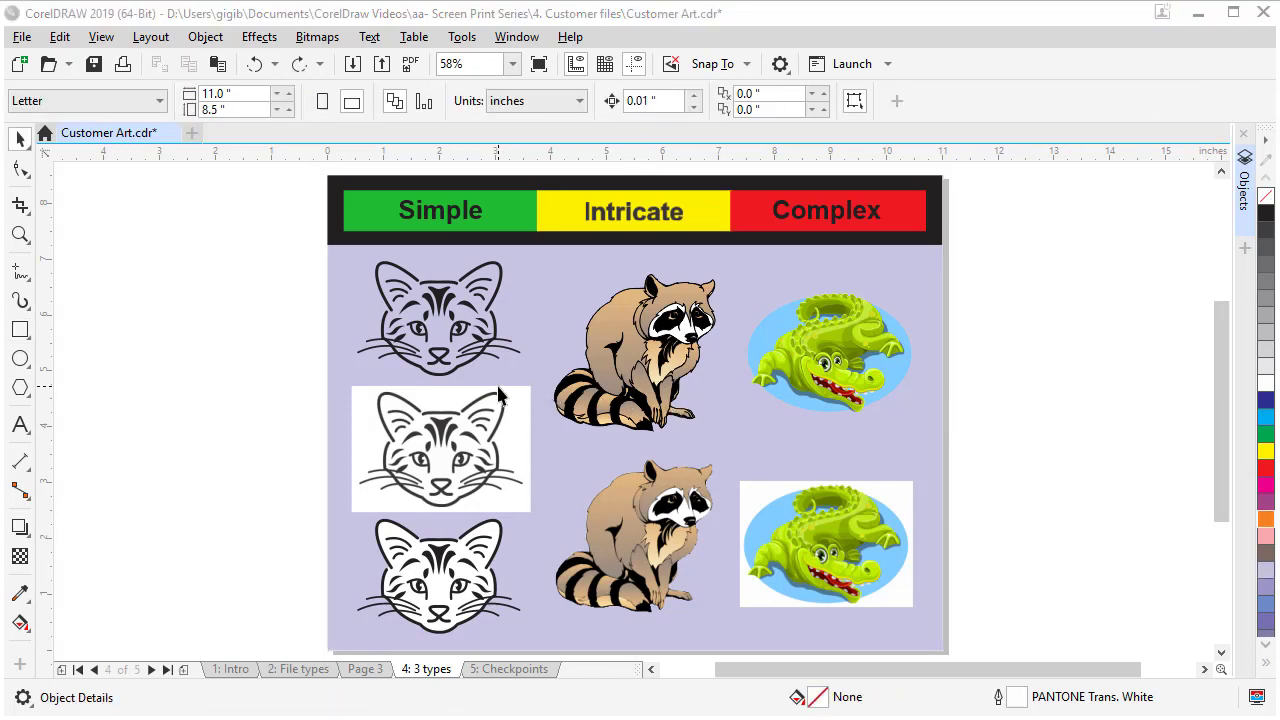
- Fill the bottom cat's face curve orange (C:0 M:60 Y:100 K:0)
click(440, 380)
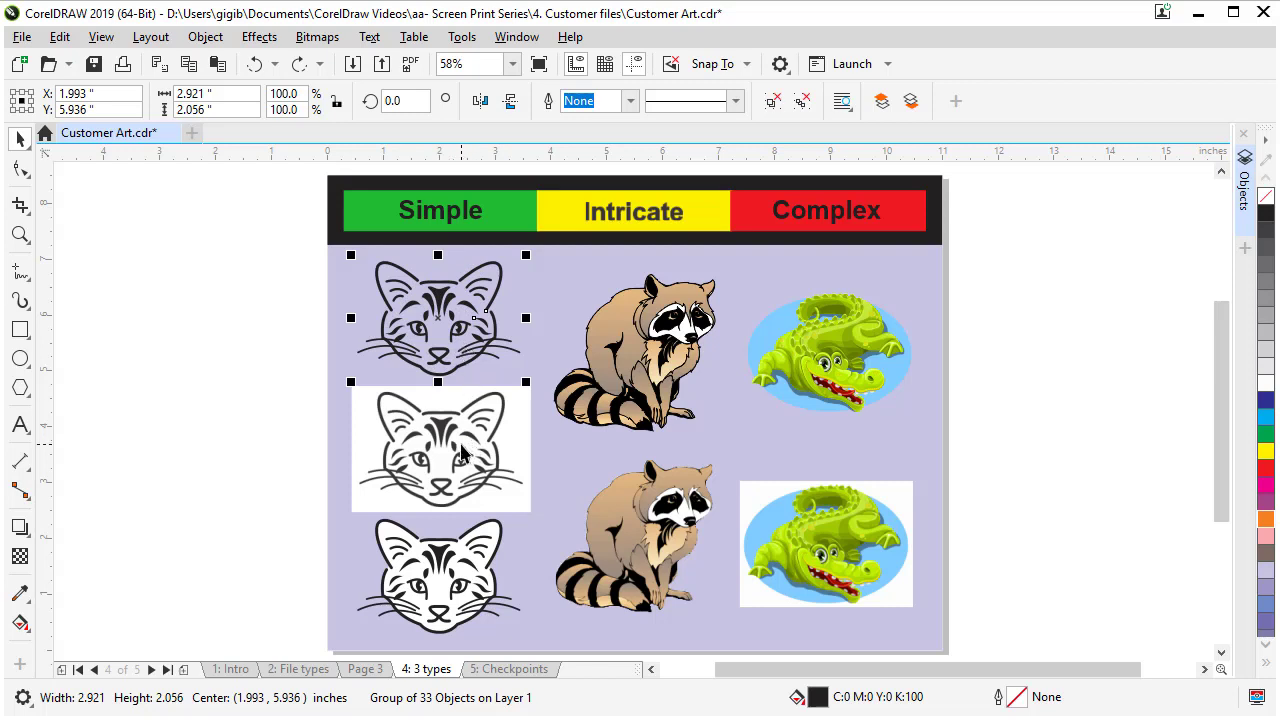
click(466, 452)
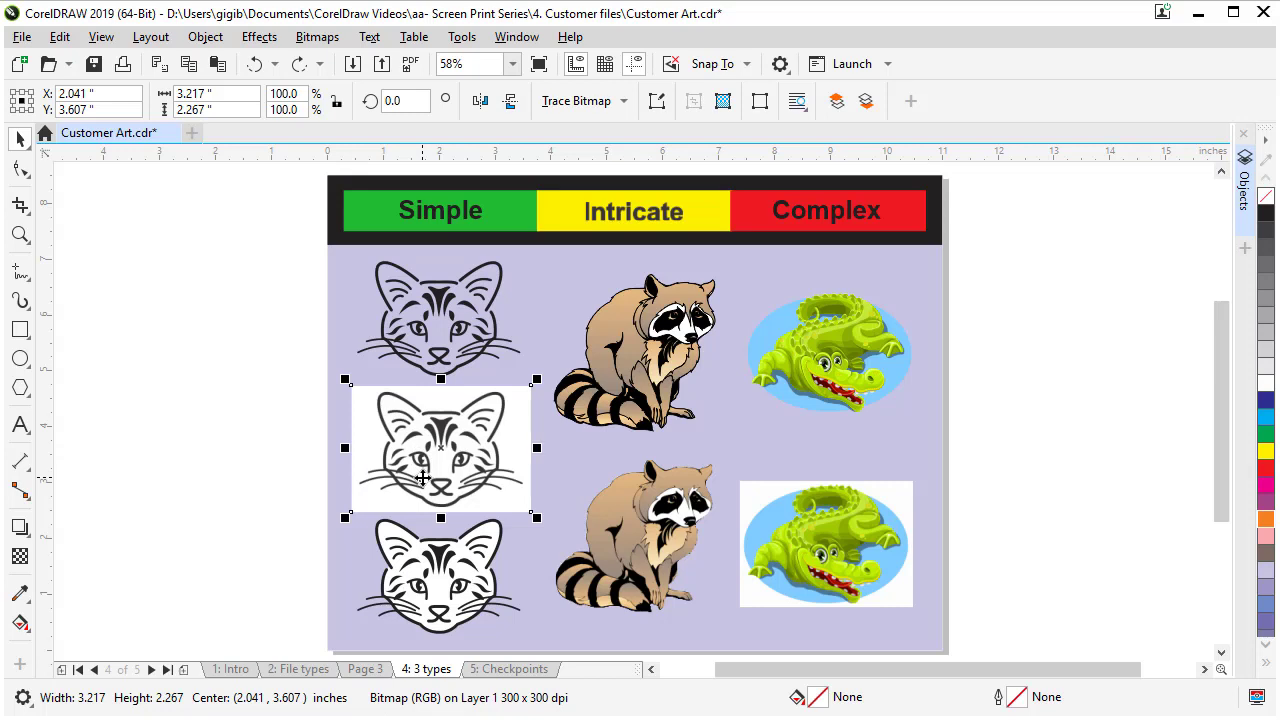
click(441, 613)
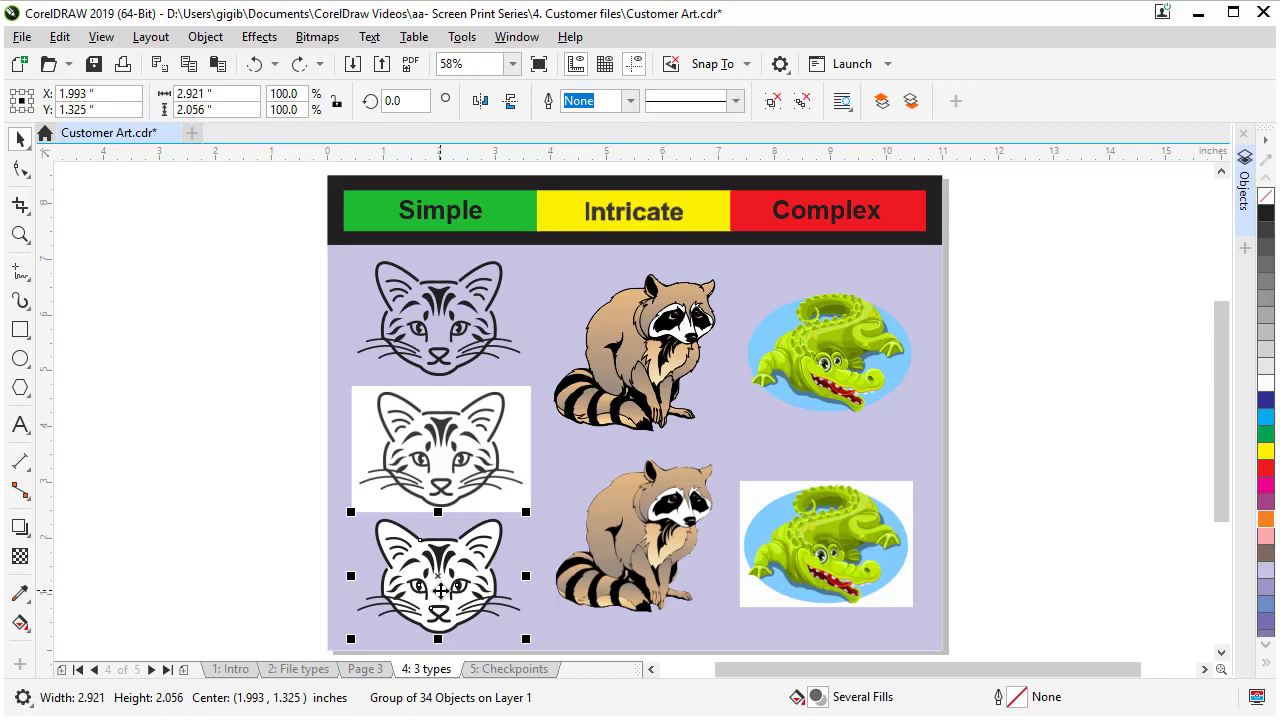
ctrl+click(441, 591)
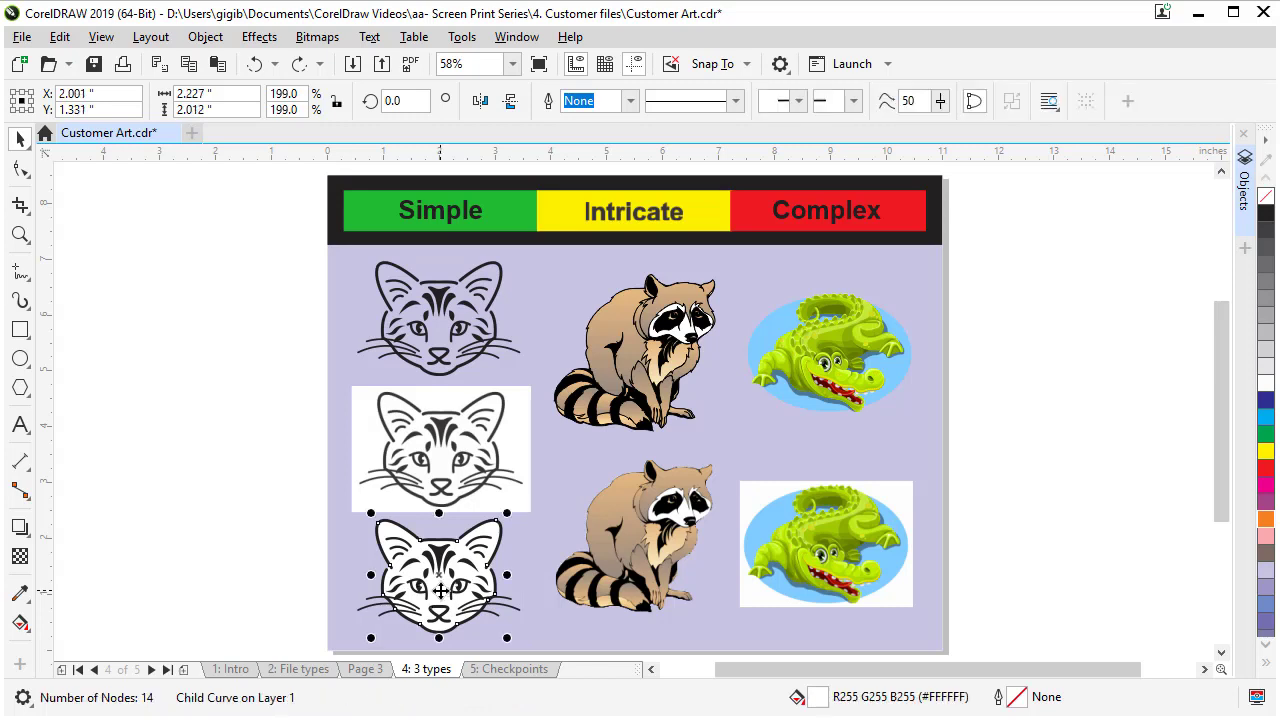
click(1266, 521)
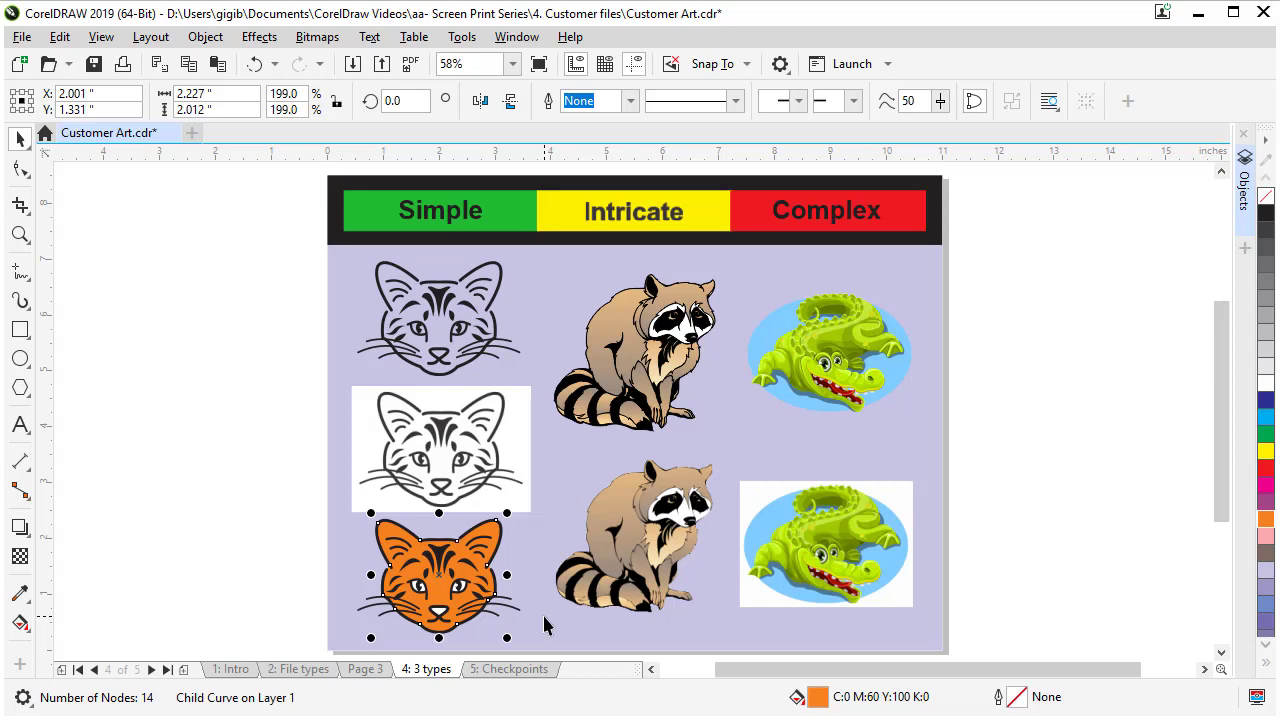
click(966, 480)
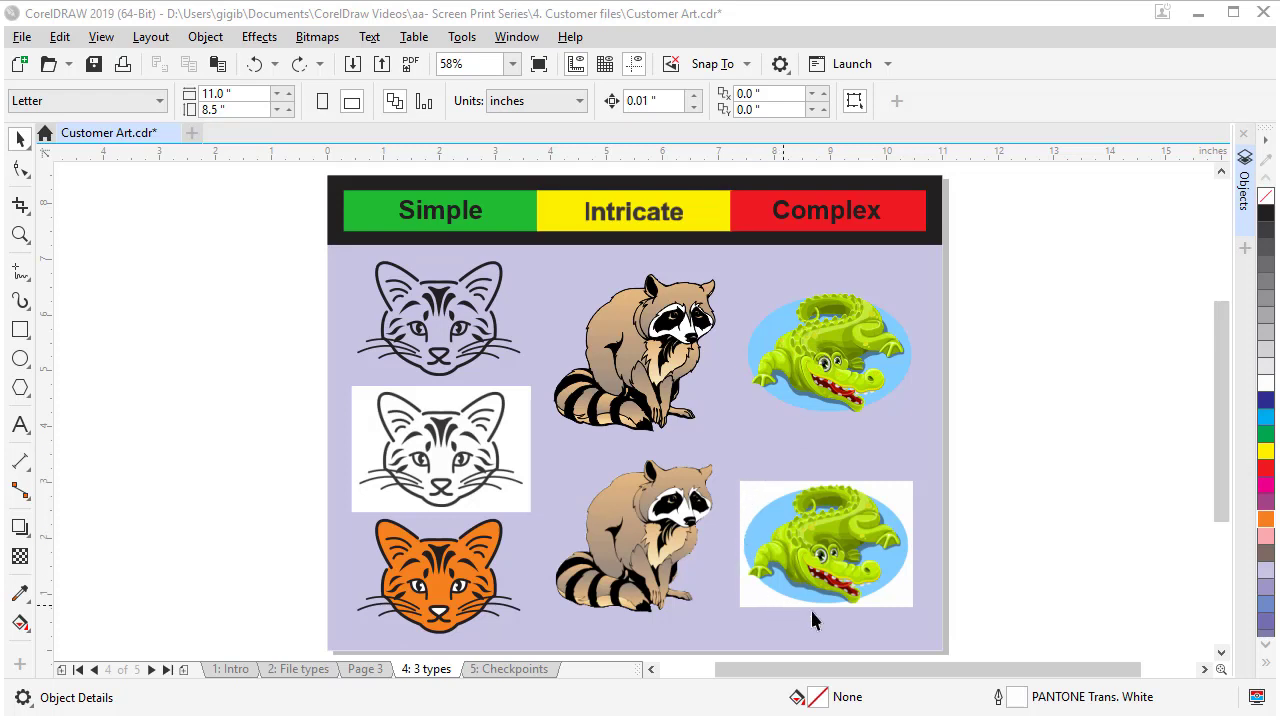
- Cast downward drop shadows beneath the lower alligator bitmap and the upper alligator group
click(791, 553)
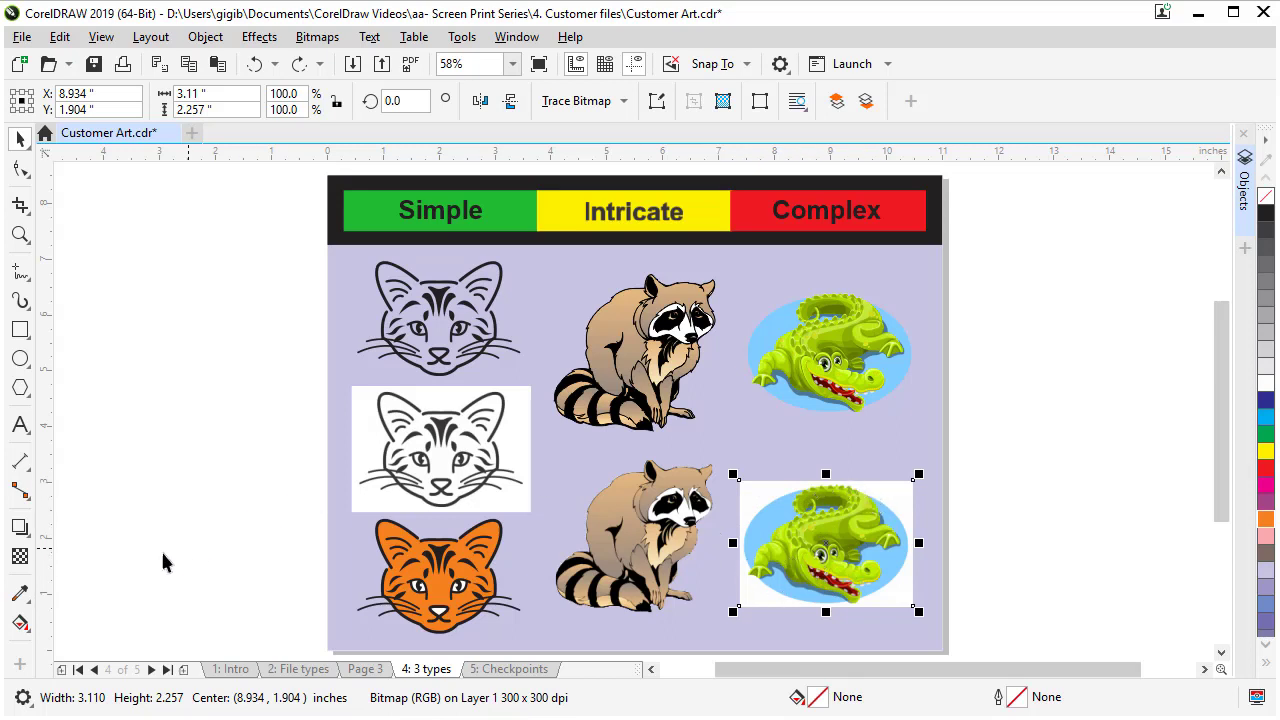
click(20, 527)
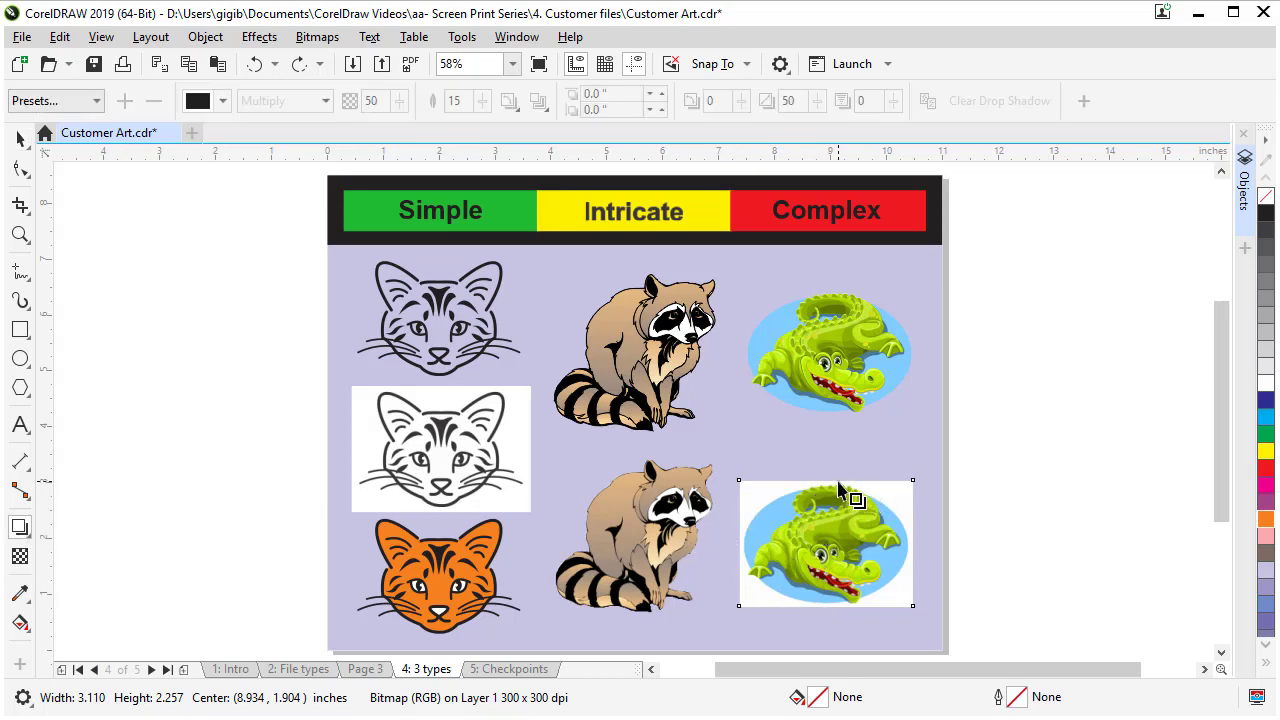
drag(826, 481, 816, 616)
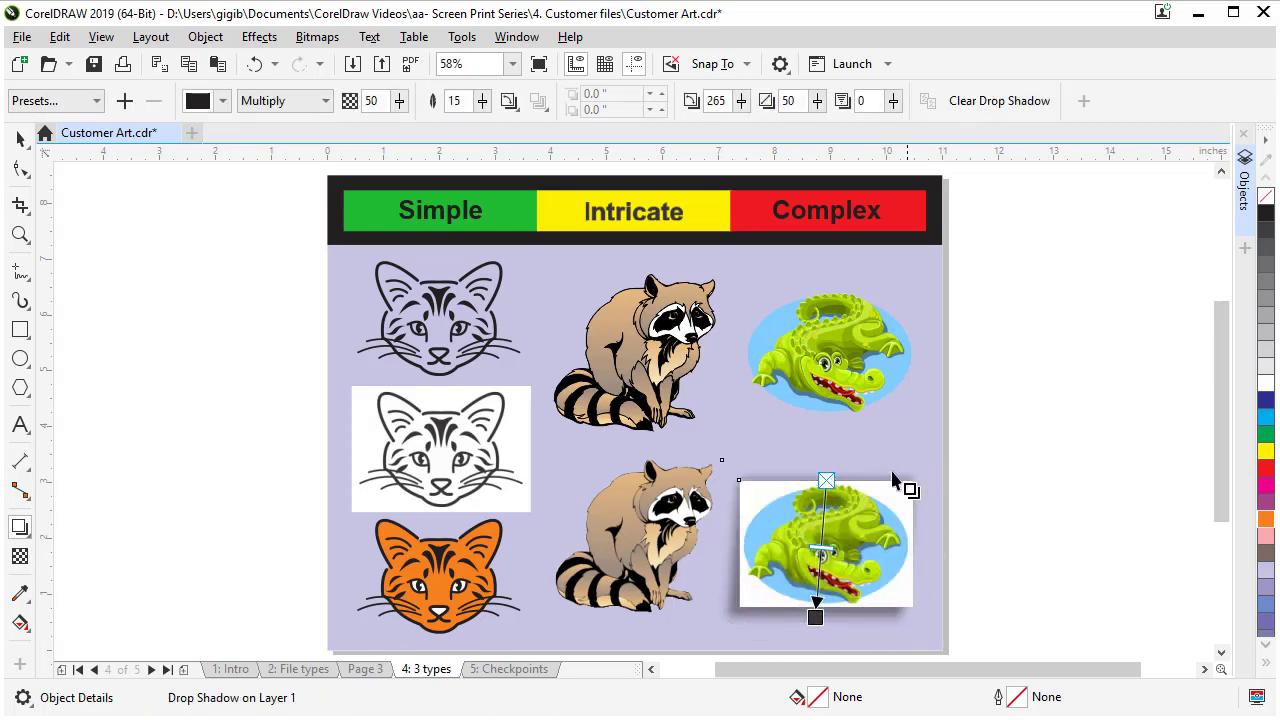
click(840, 388)
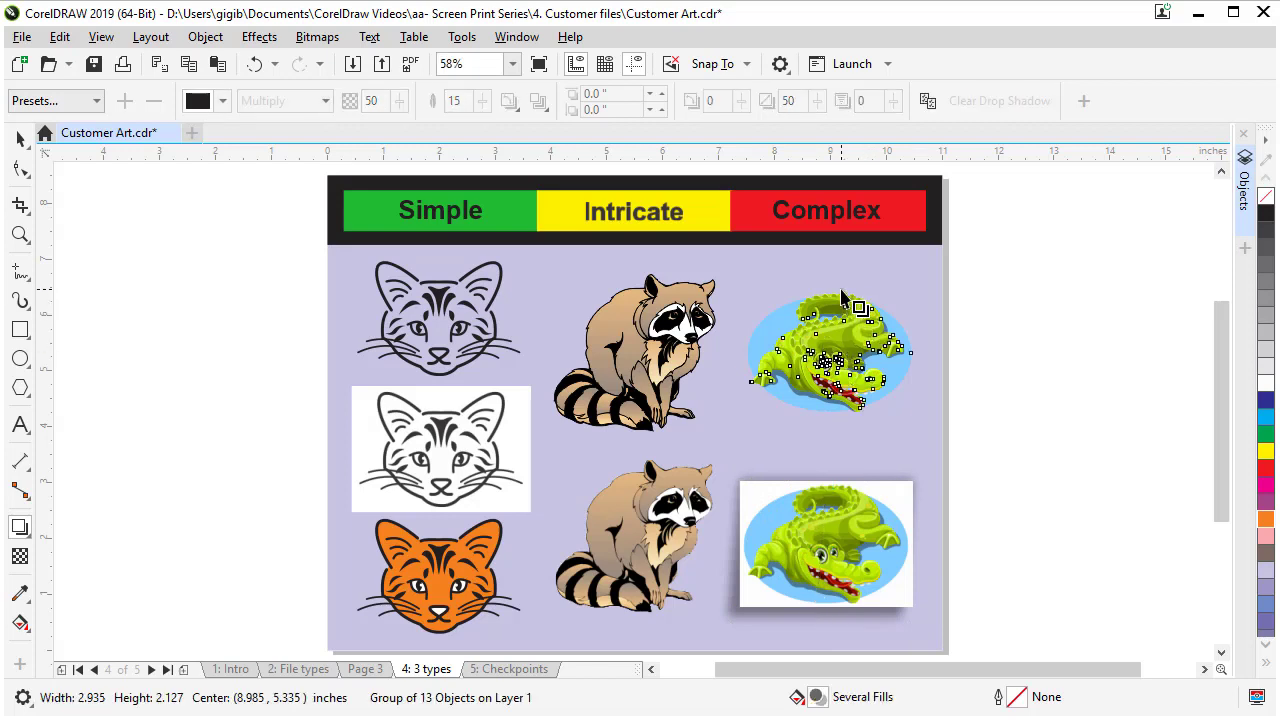
drag(829, 293, 827, 430)
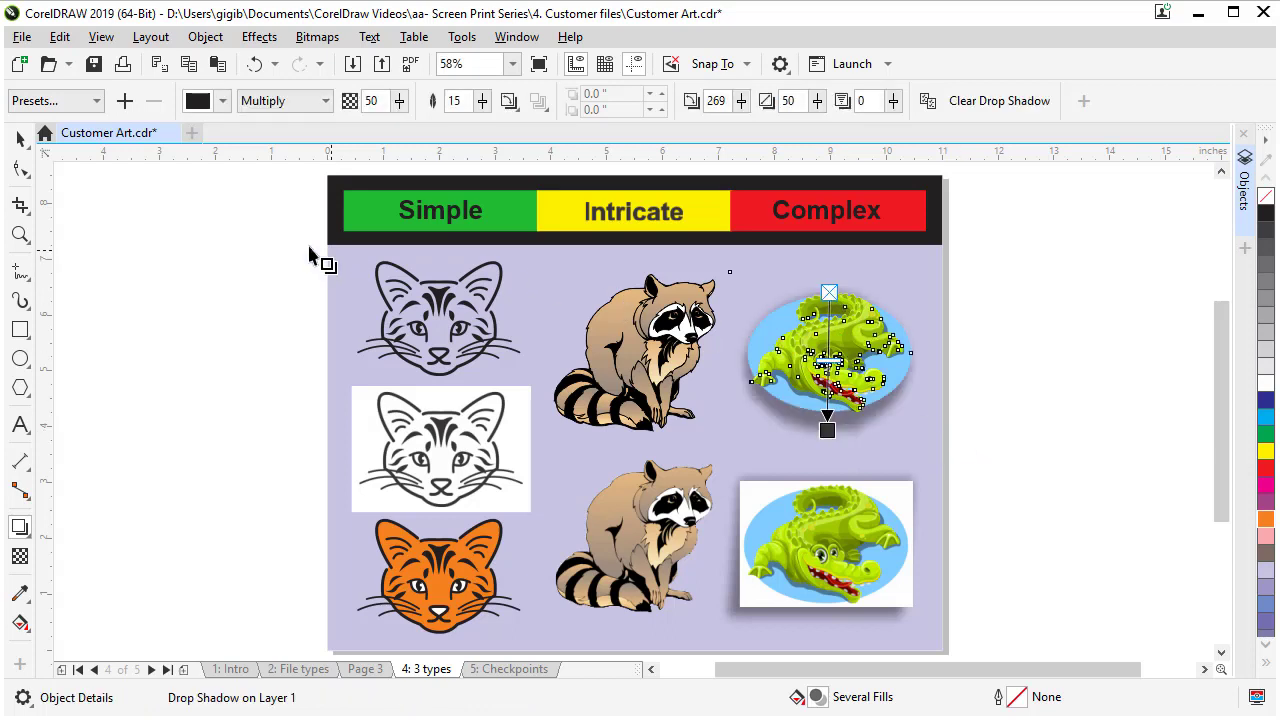
click(152, 258)
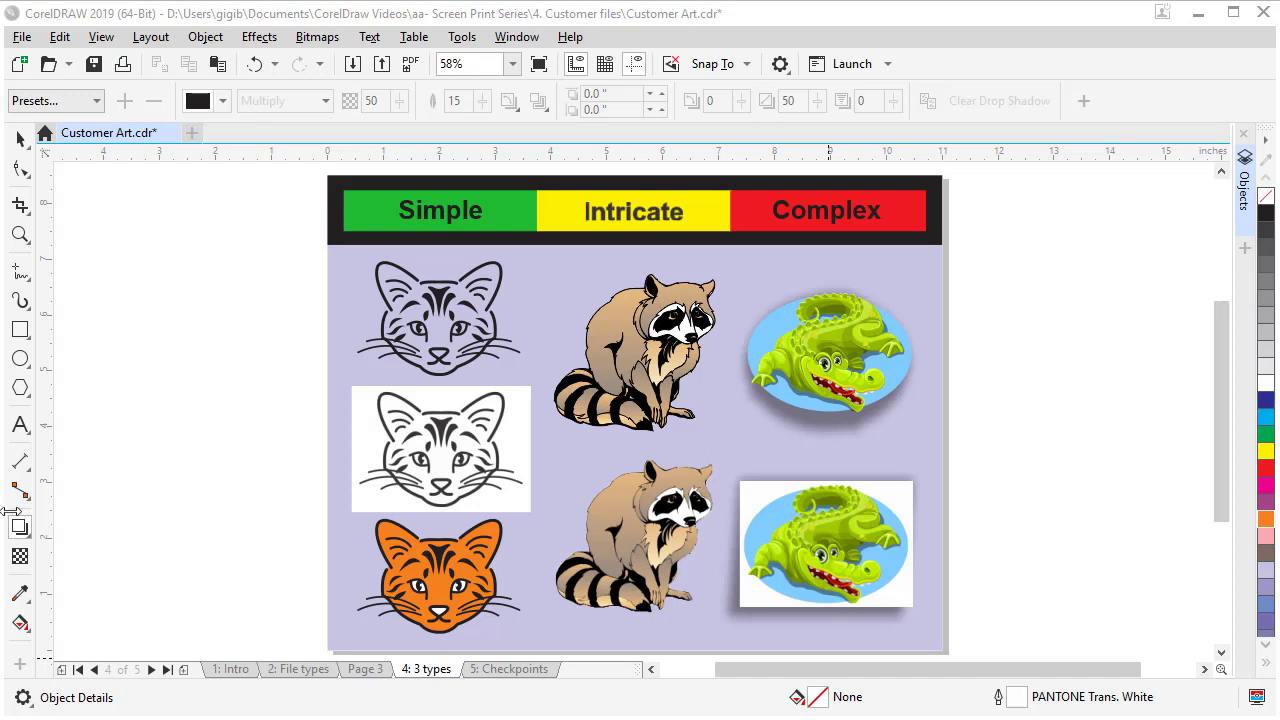
- Switch to Wireframe view, then select the middle cat, page rectangle, raccoon and alligator's drop shadow to inspect them
click(97, 40)
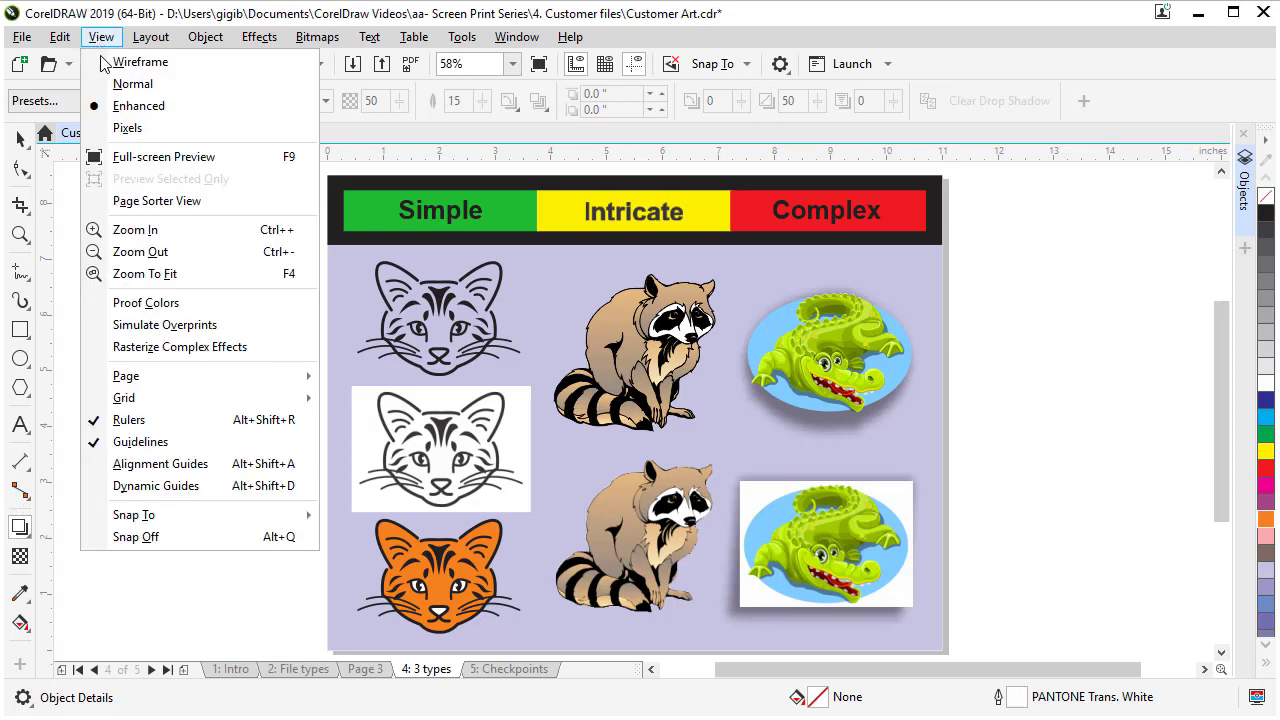
click(115, 58)
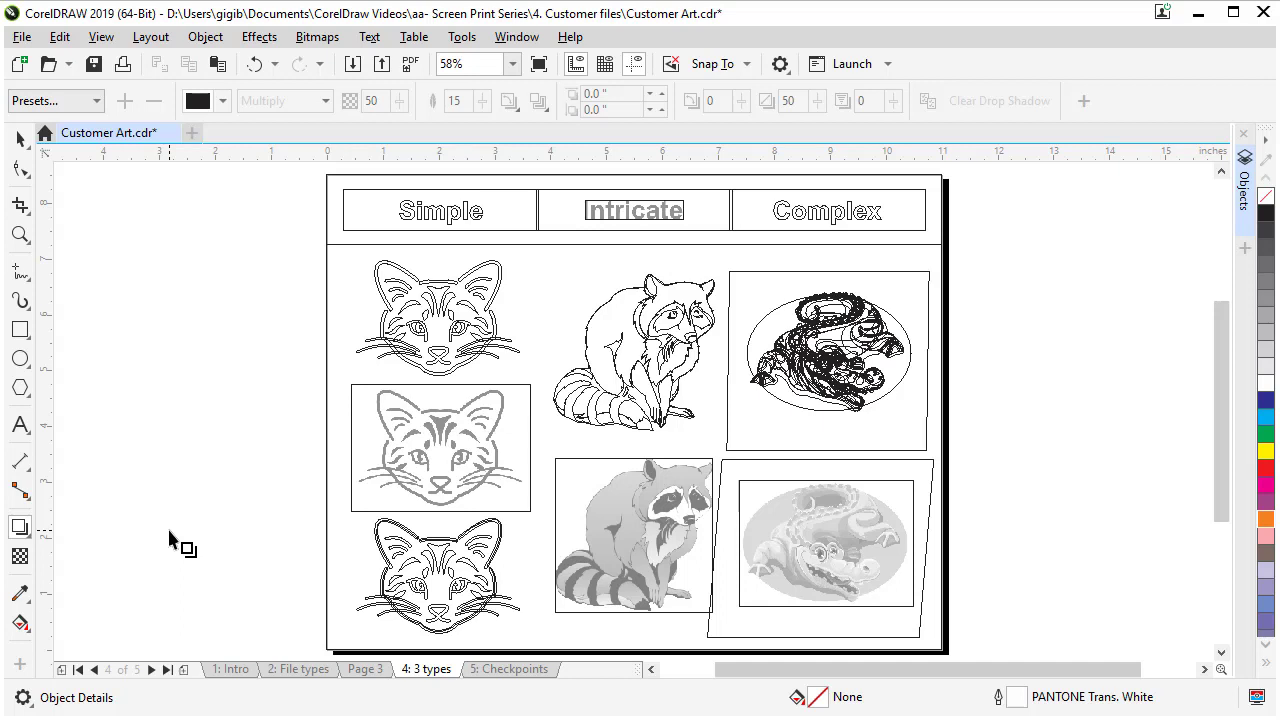
click(449, 394)
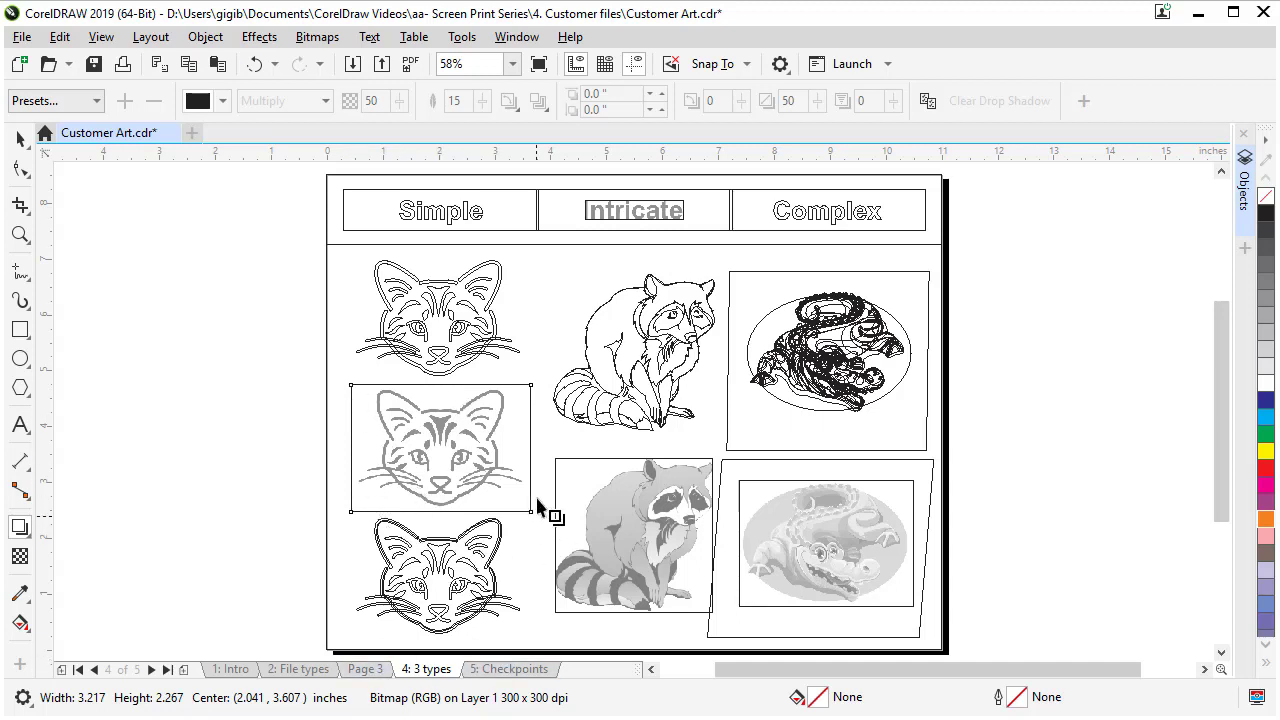
click(610, 465)
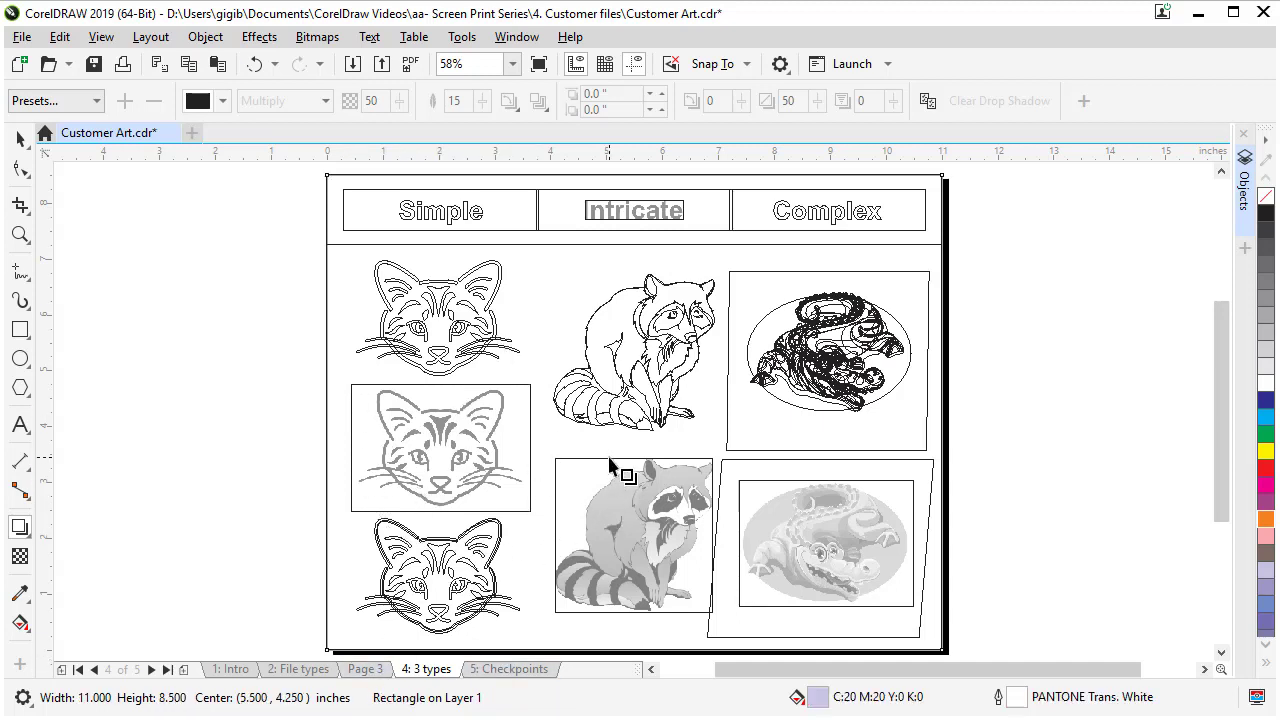
click(612, 468)
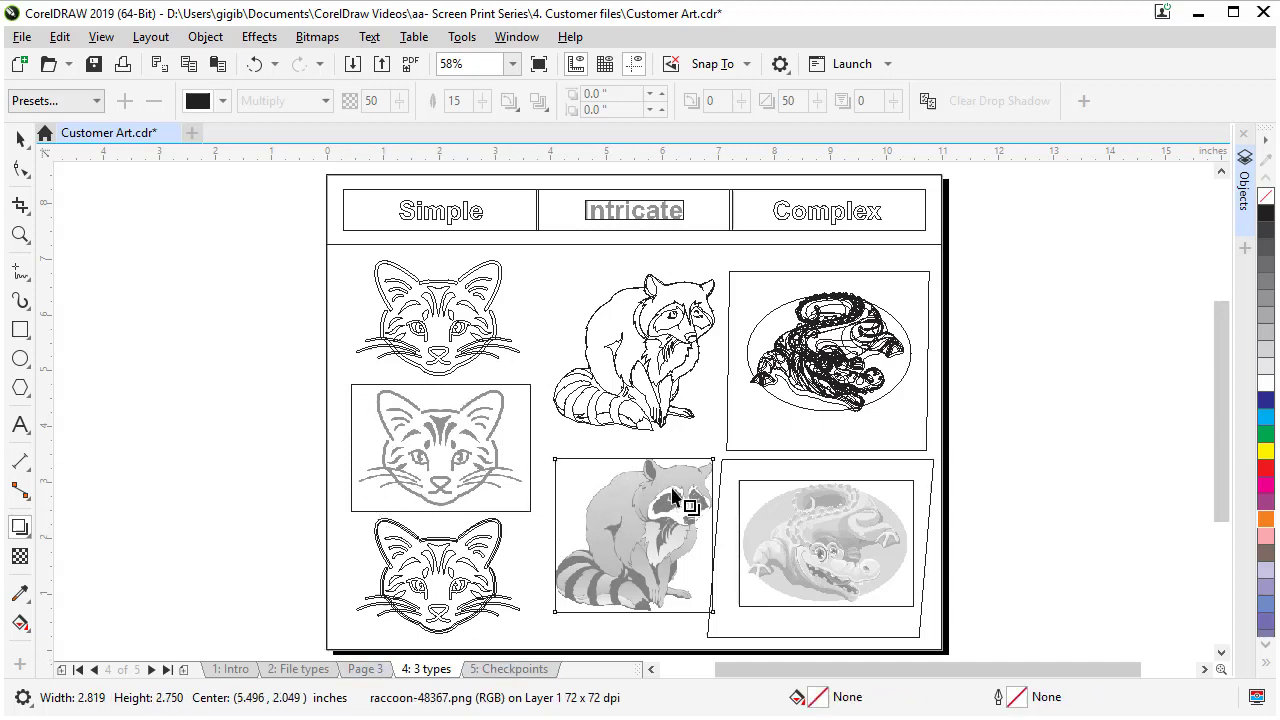
click(760, 491)
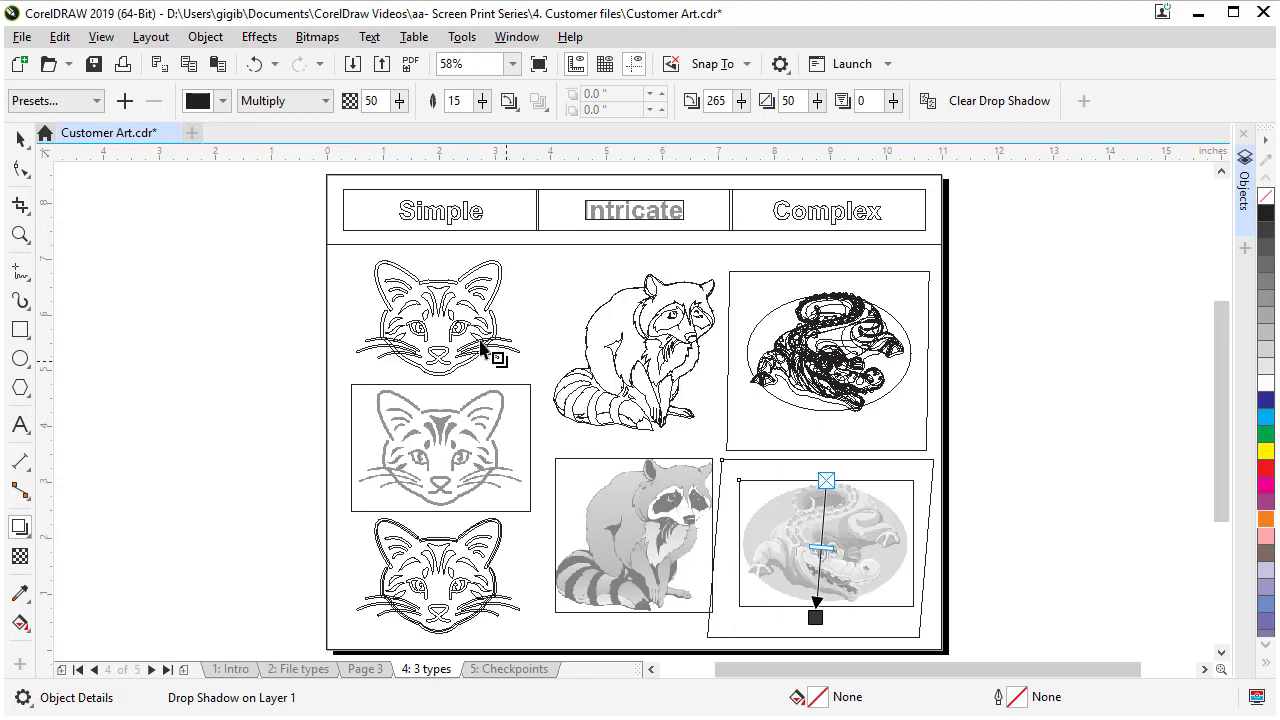
- Switch the display back to Enhanced view and deselect the drop shadow
click(101, 37)
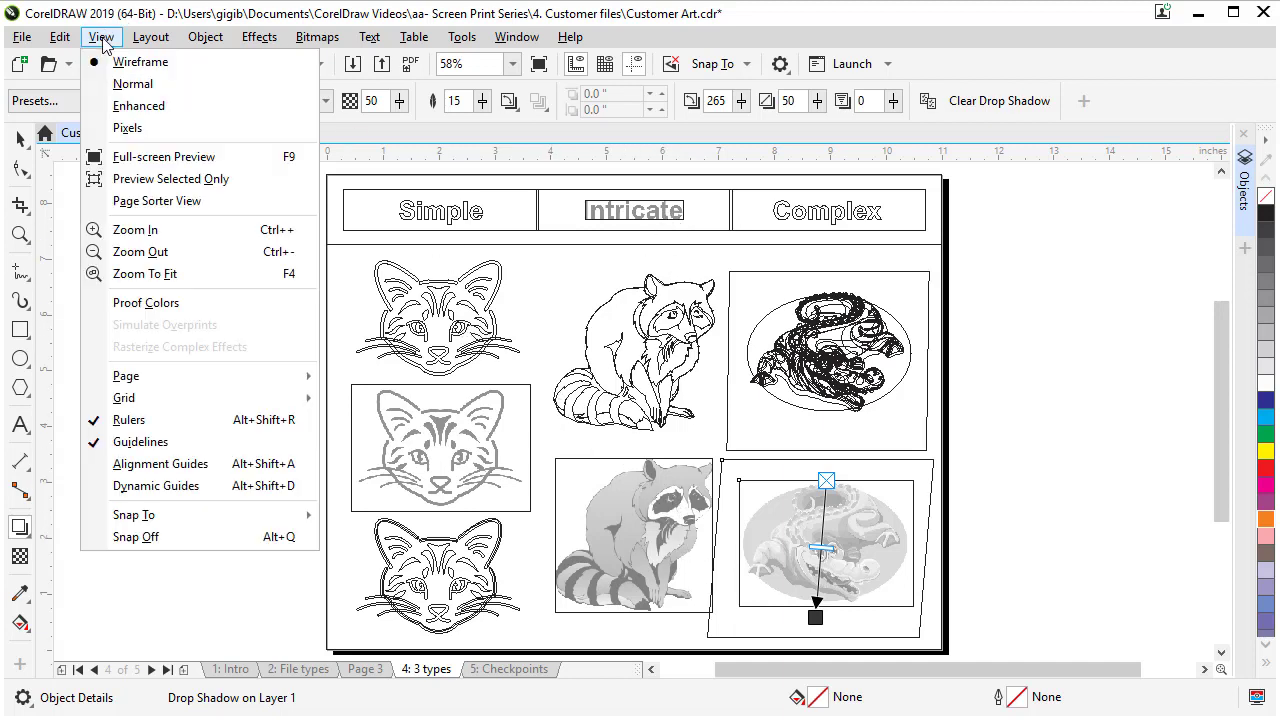
click(133, 107)
click(691, 643)
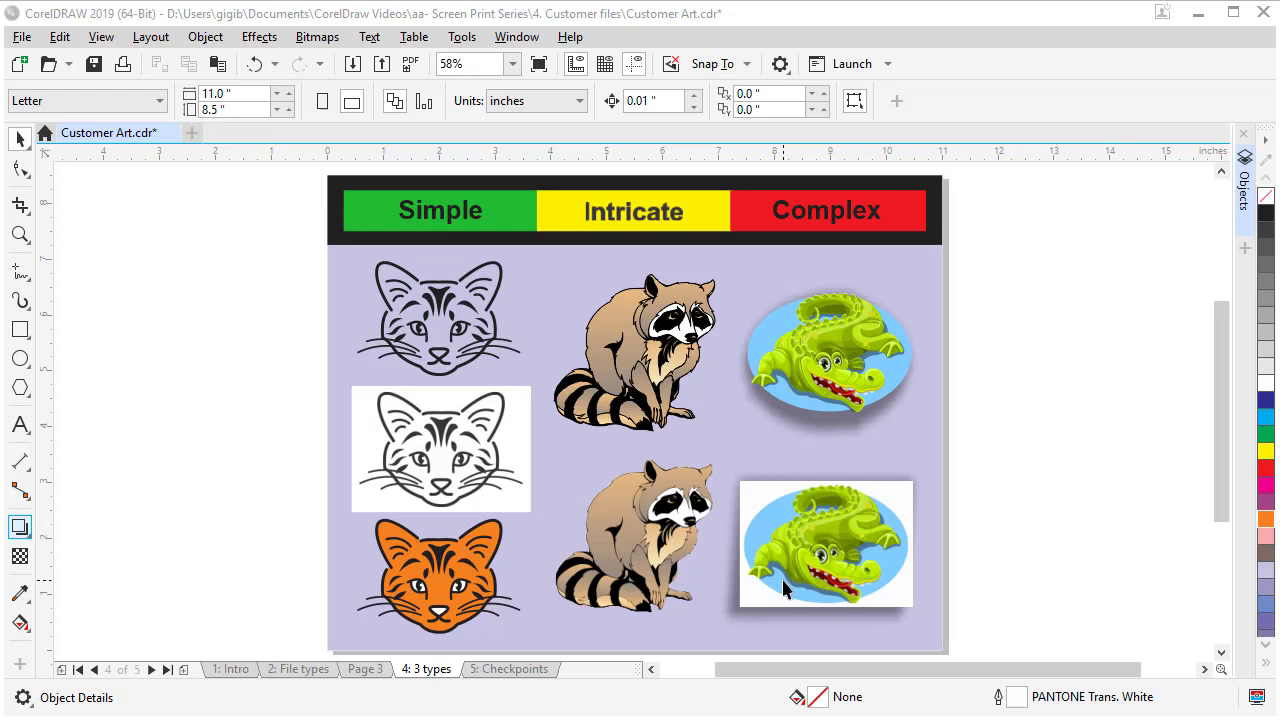
- Open the upper raccoon's fountain fill and read the left colour stop's RGB values without changing them
key(space)
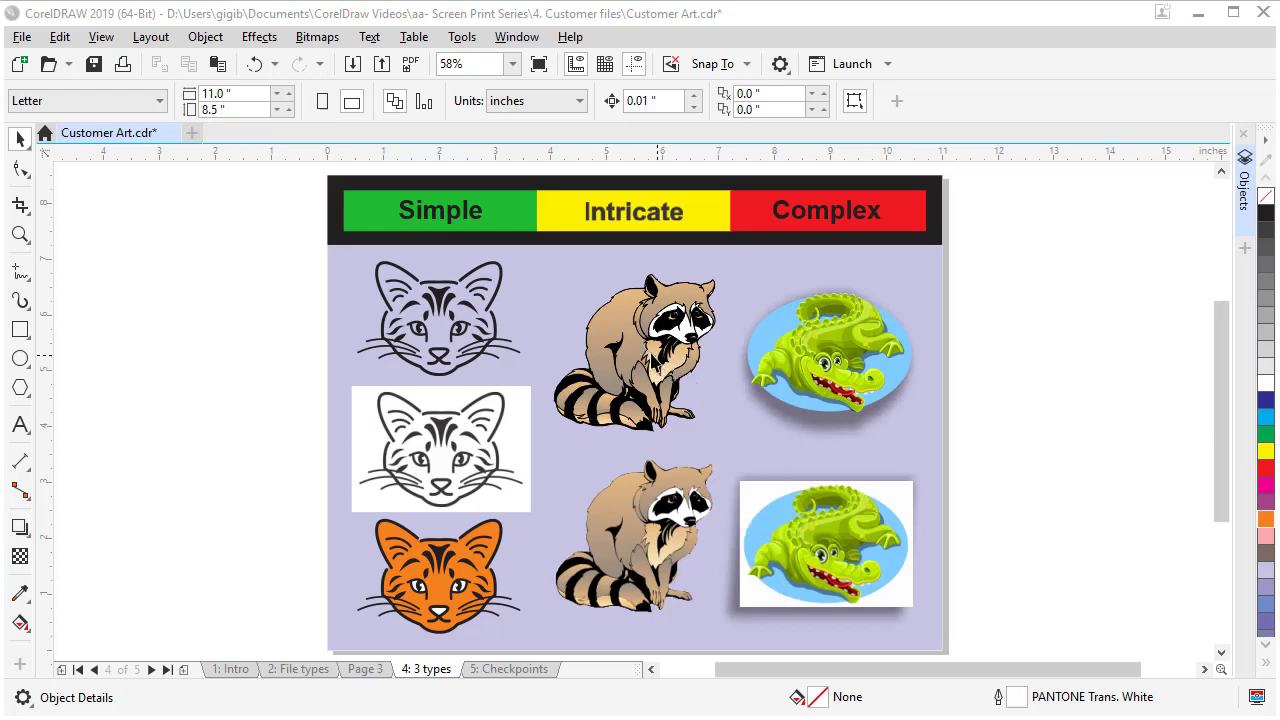
ctrl+click(610, 336)
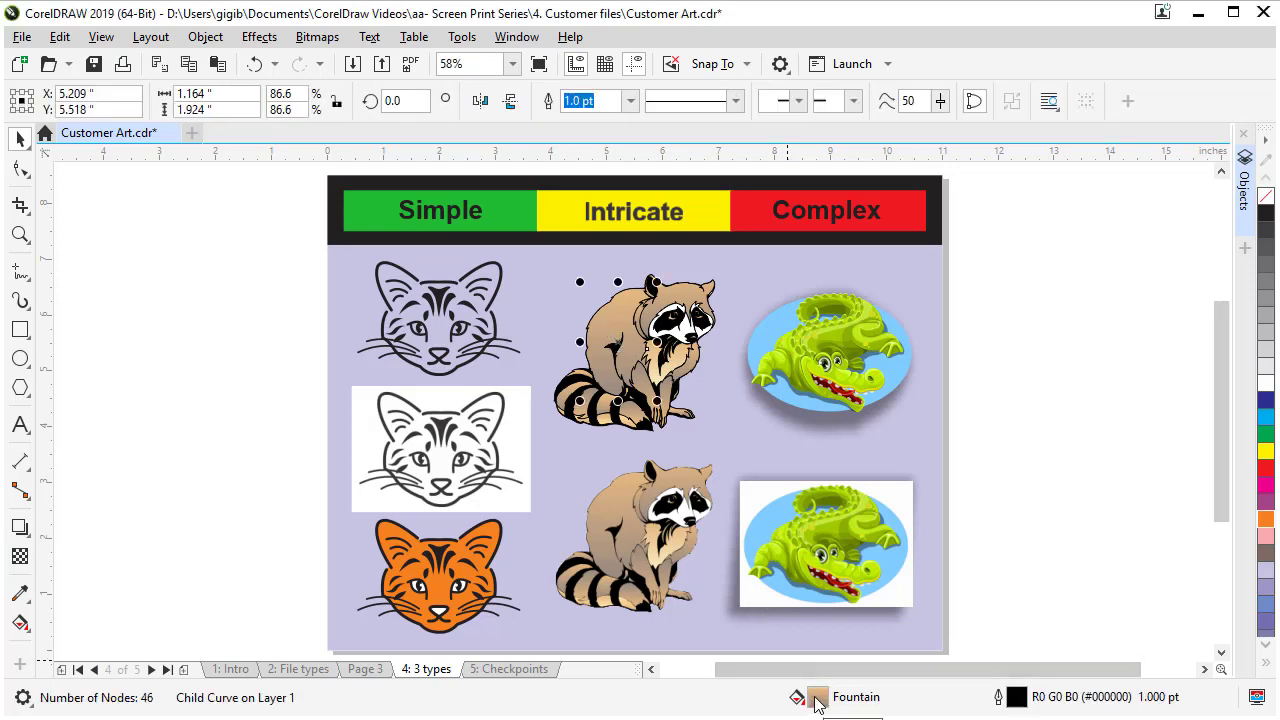
double_click(817, 697)
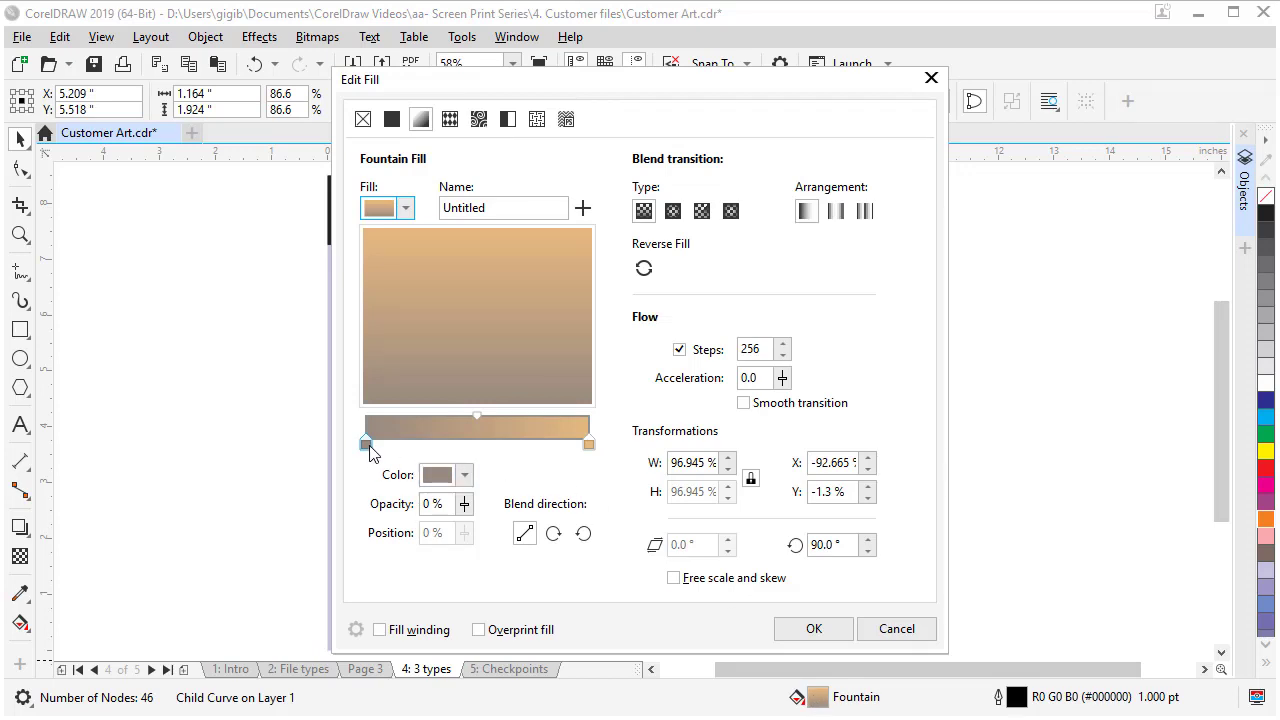
click(366, 443)
click(465, 476)
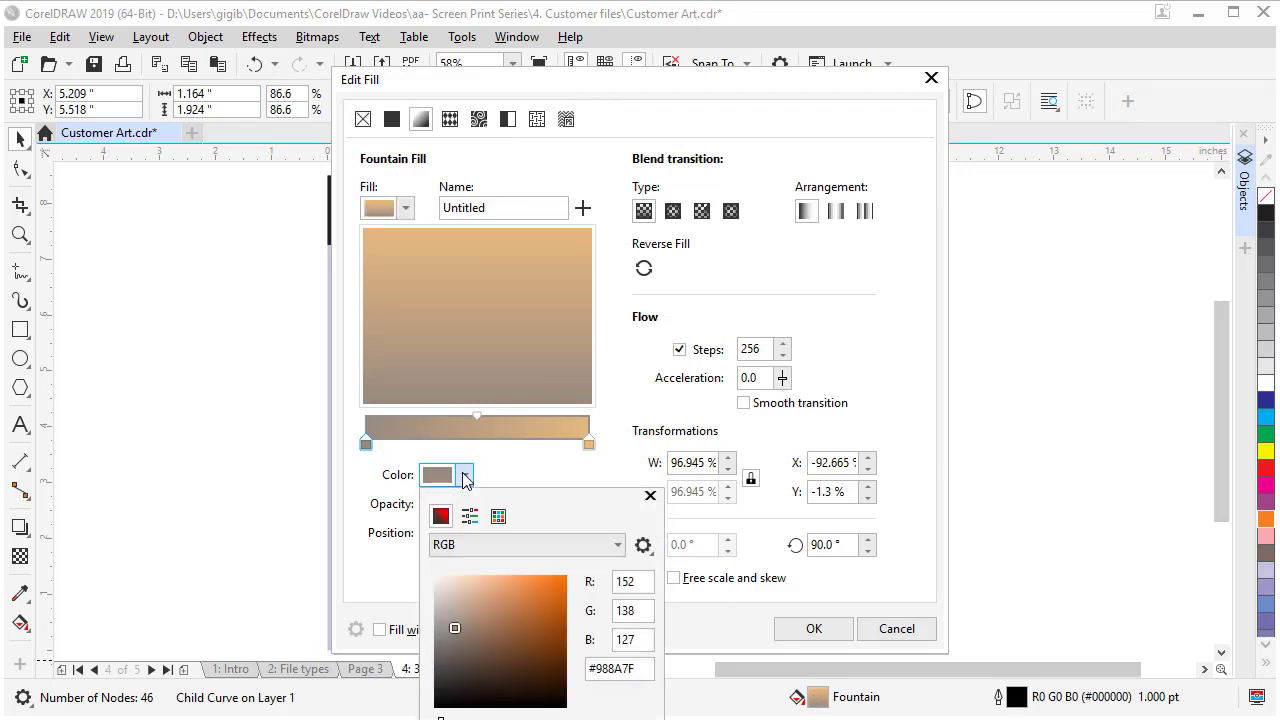
click(650, 495)
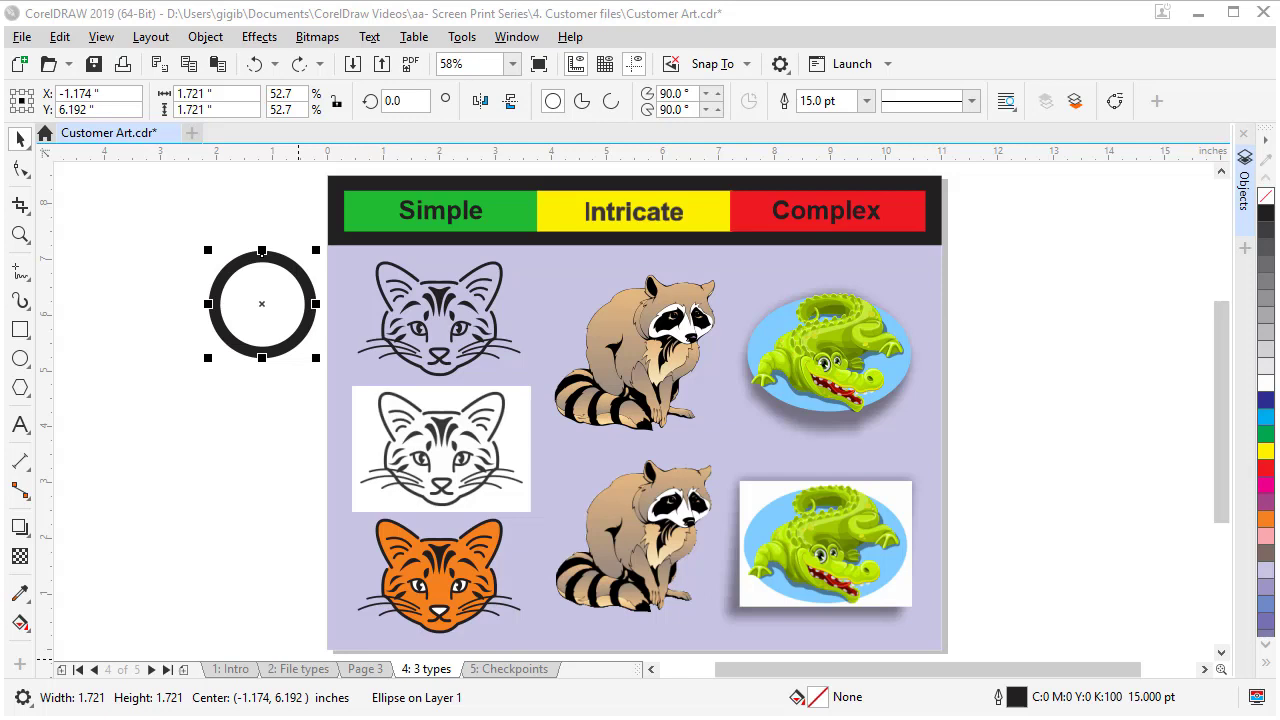
- Shrink the circle to under half an inch, then undo the resize
drag(262, 250, 260, 256)
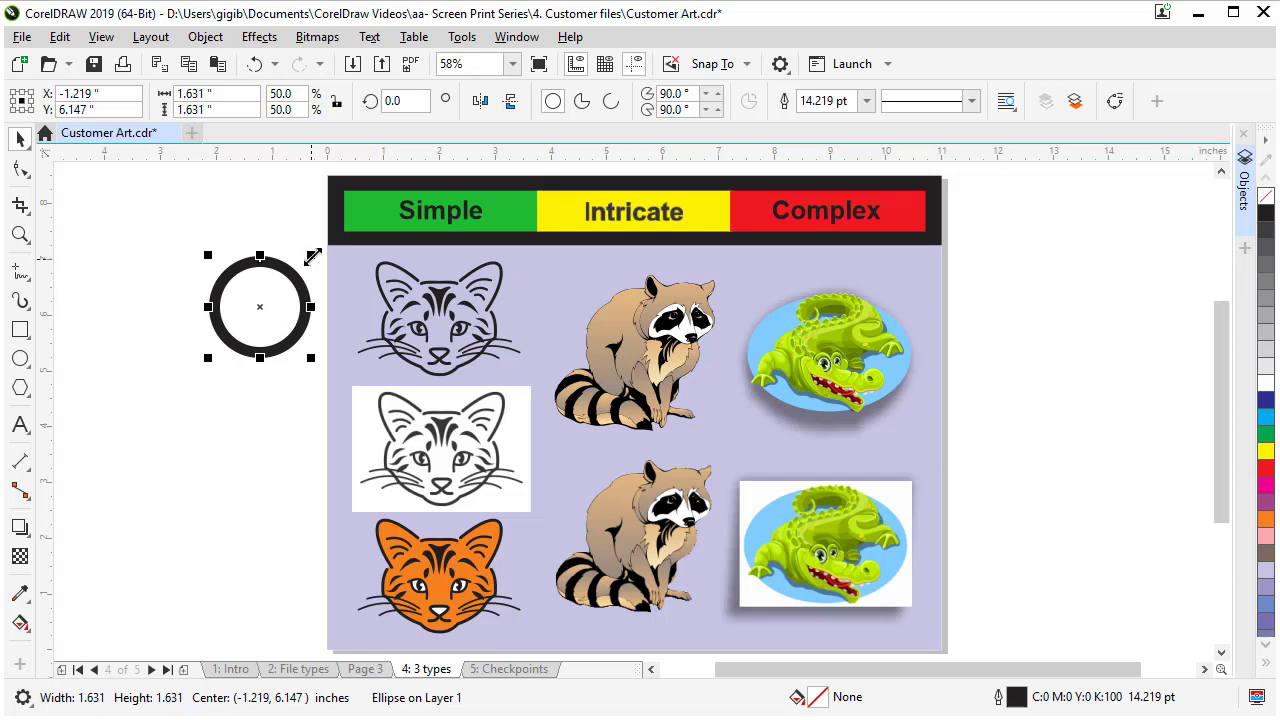
drag(313, 256, 262, 324)
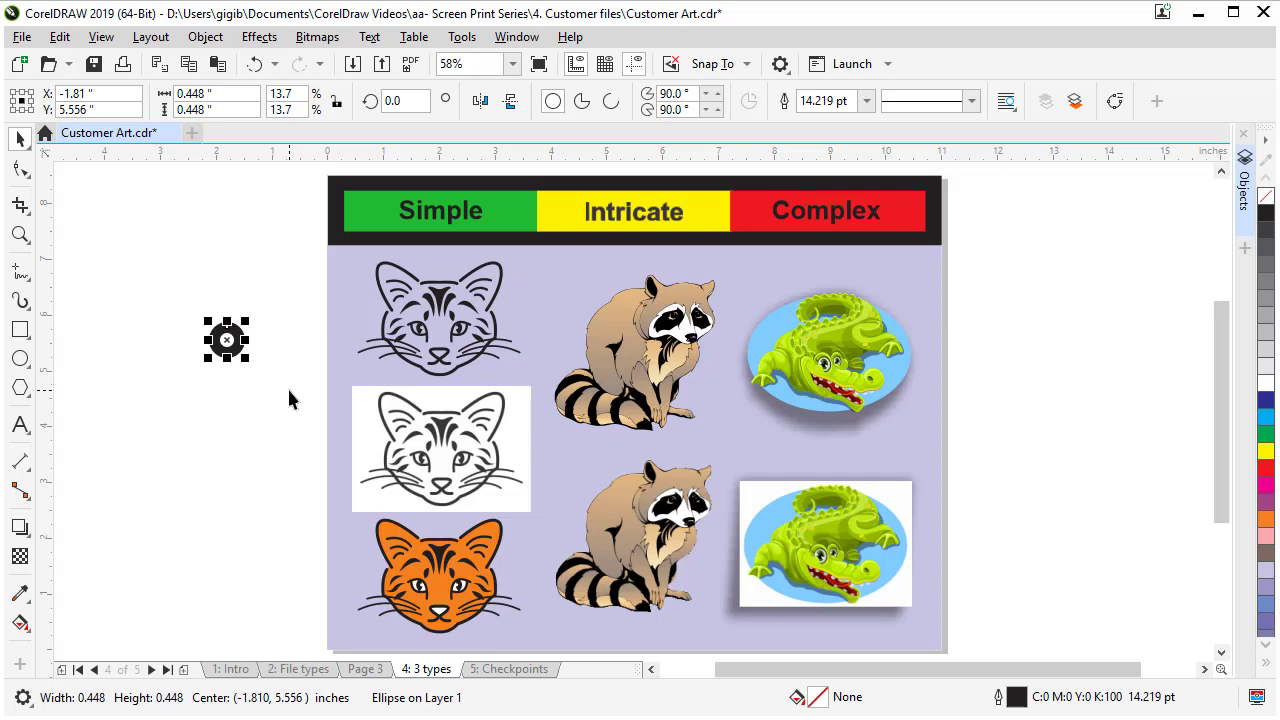
key(ctrl+z)
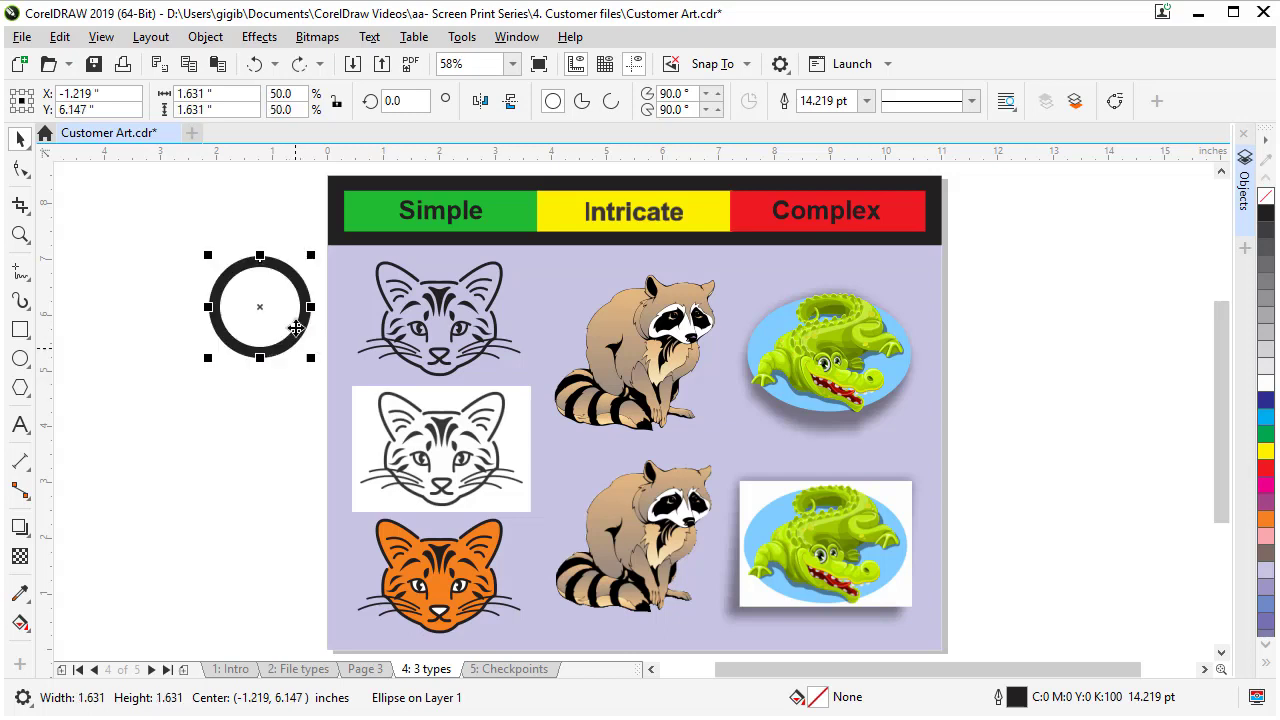
- Turn on Scale with object for the circle's outline and shrink it to about 0.48 inches
double_click(1014, 700)
click(722, 465)
click(800, 512)
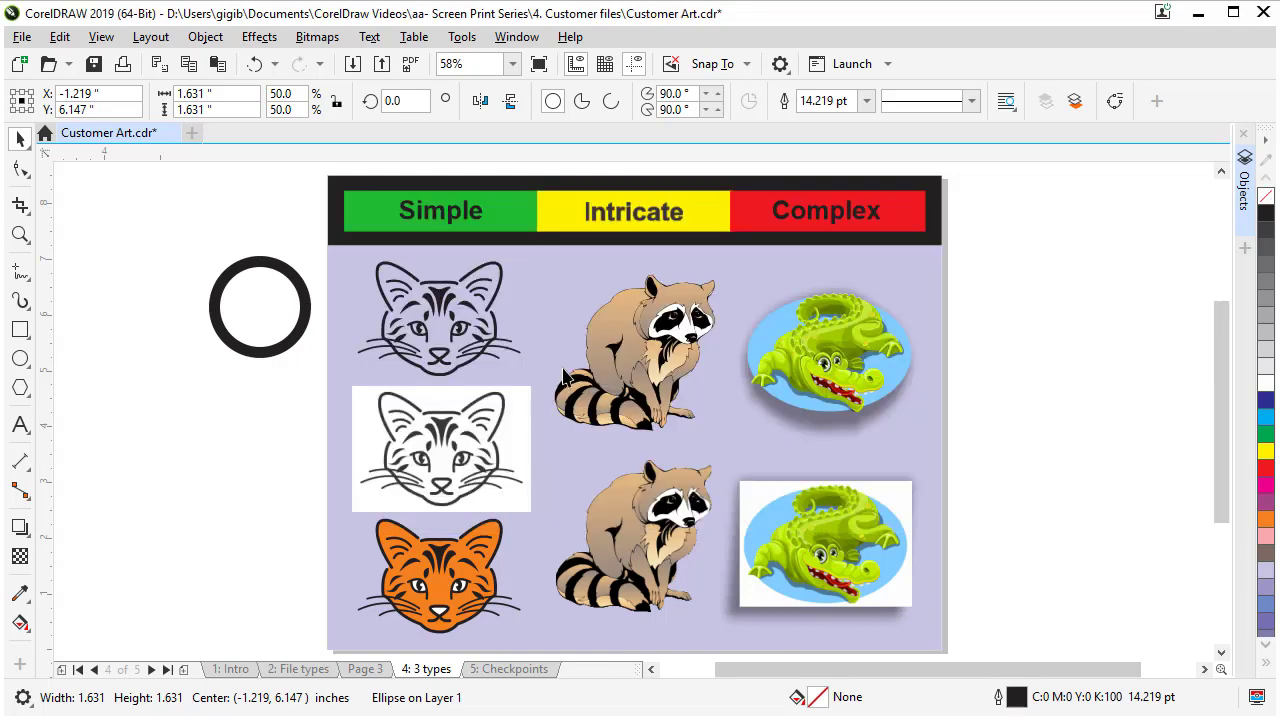
click(290, 272)
click(298, 272)
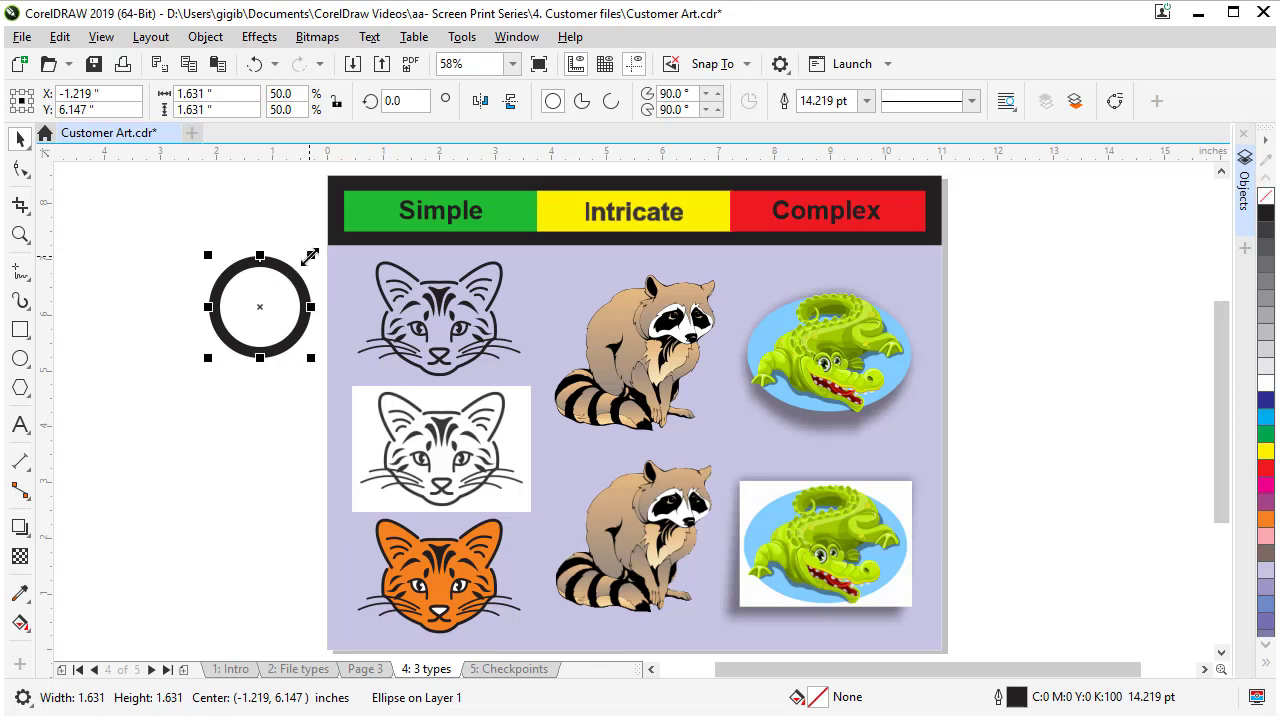
drag(312, 253, 272, 326)
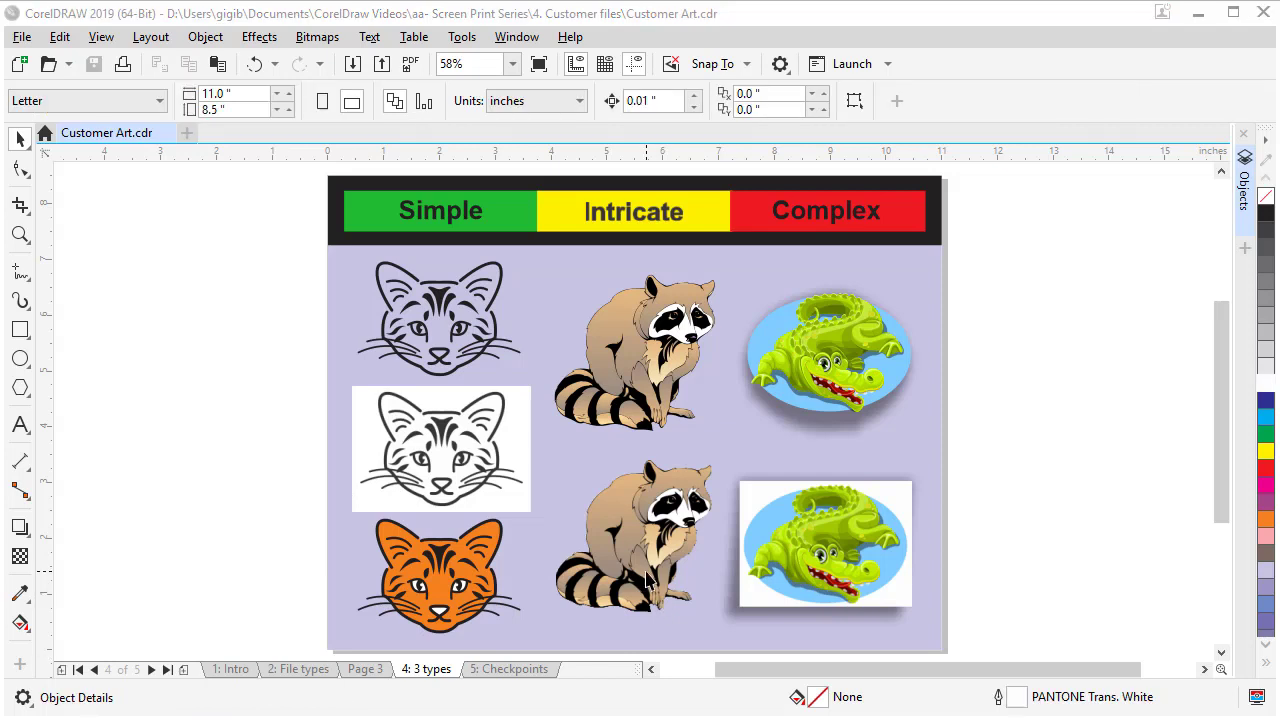
- Check the dpi of the white-backed cat (300), lower raccoon (72) and lower crocodile bitmaps
click(490, 490)
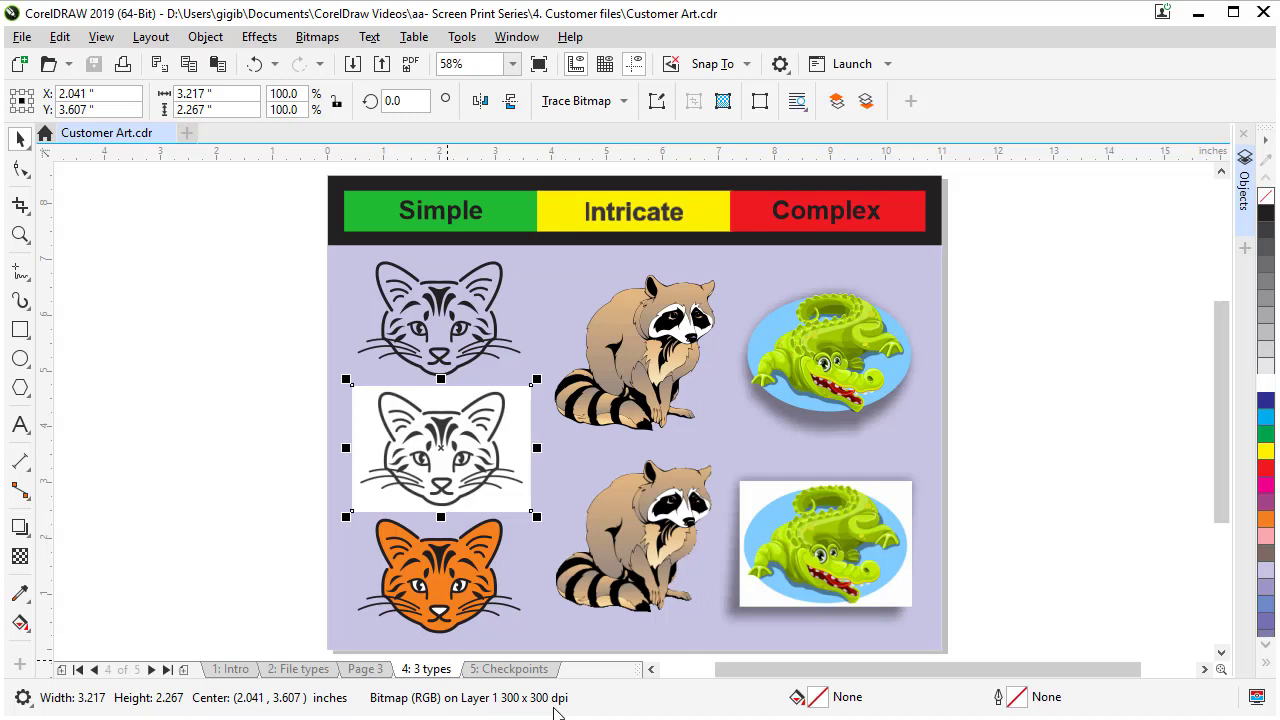
click(638, 542)
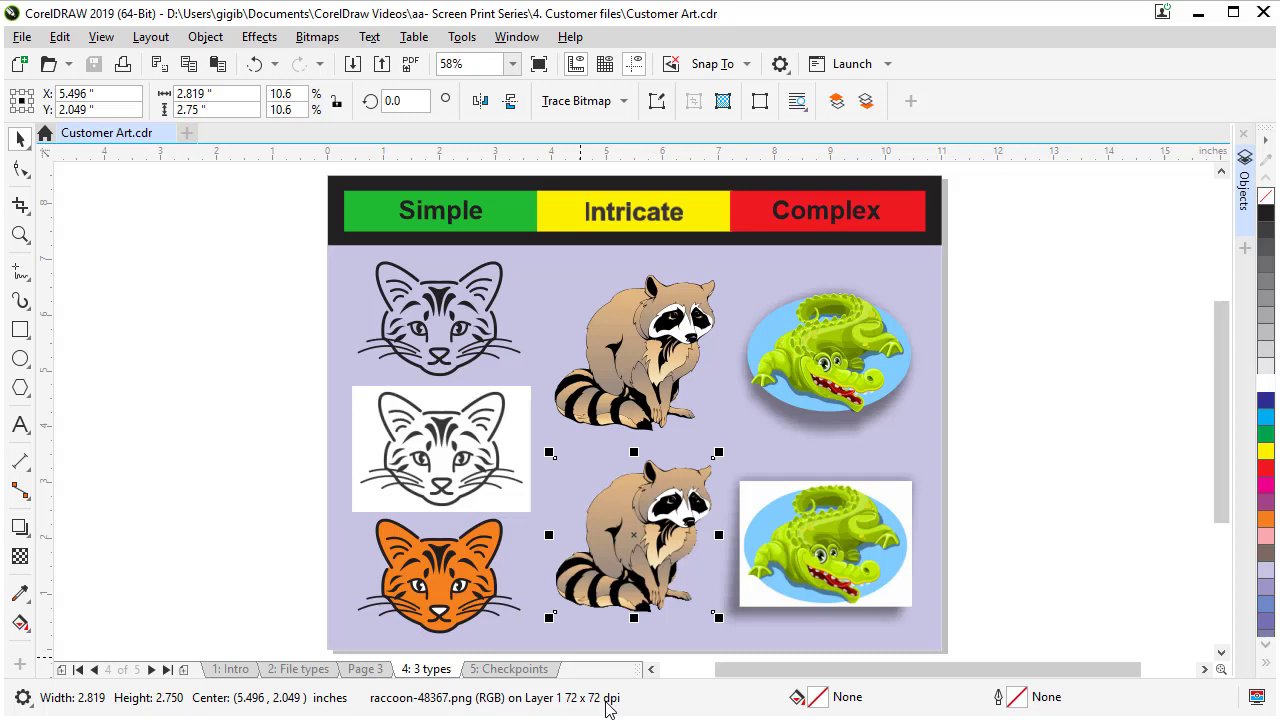
click(790, 562)
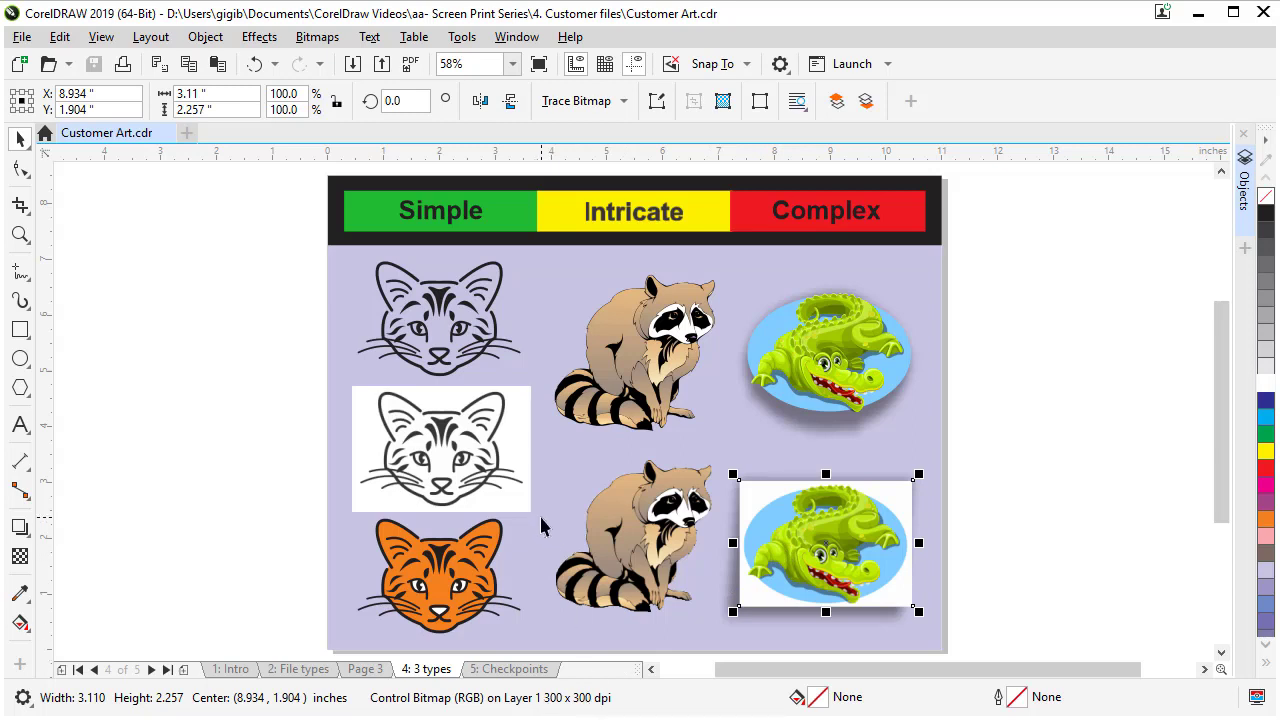
key(z)
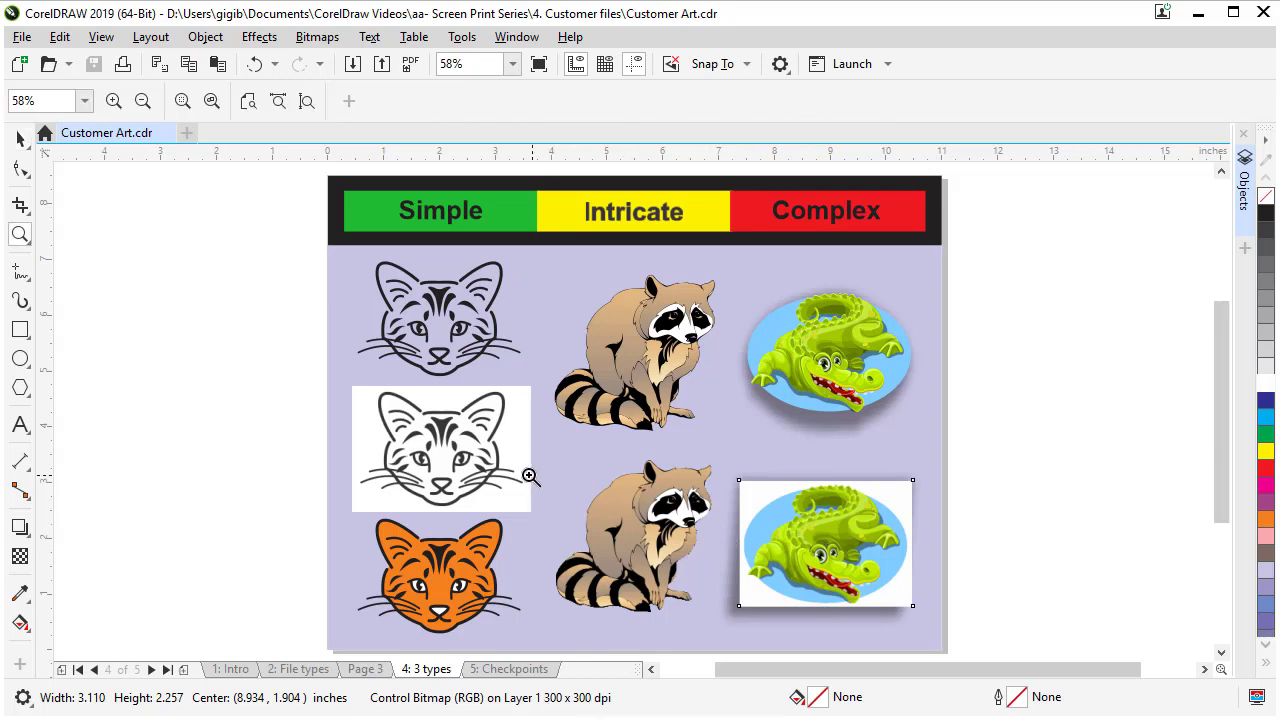
drag(438, 397, 872, 614)
drag(180, 256, 655, 575)
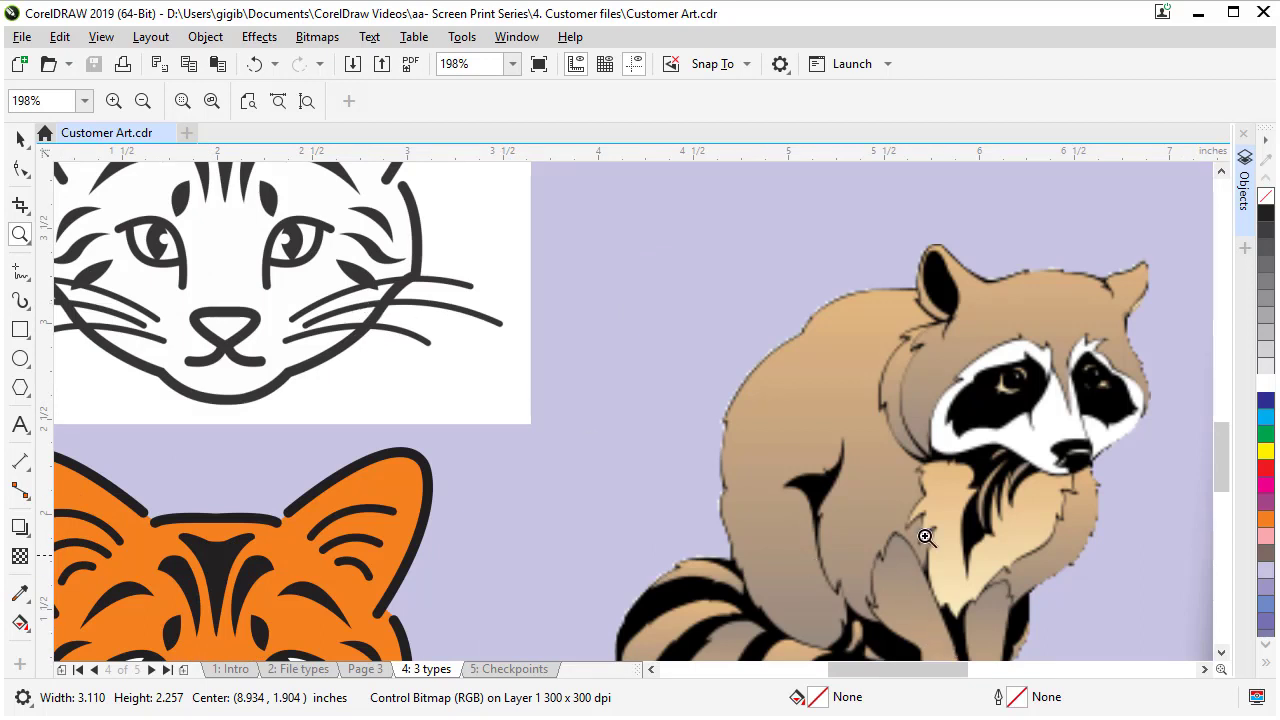
drag(705, 263, 1150, 640)
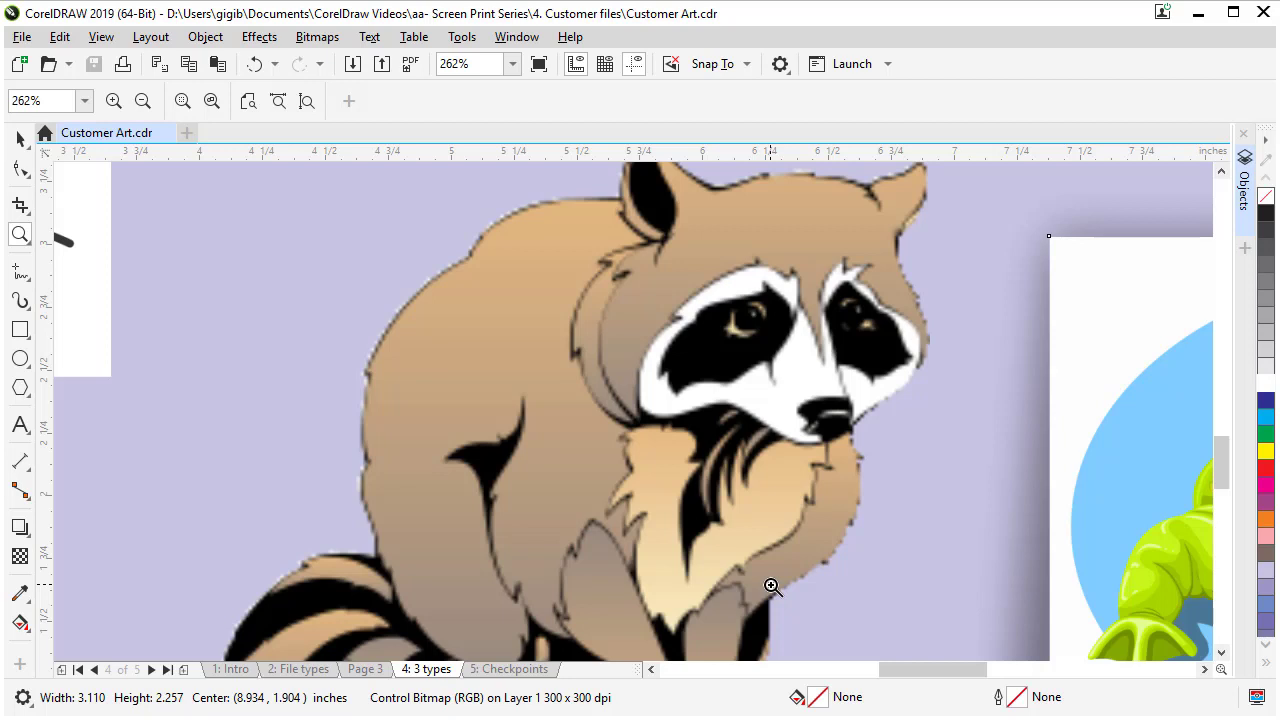
click(1204, 669)
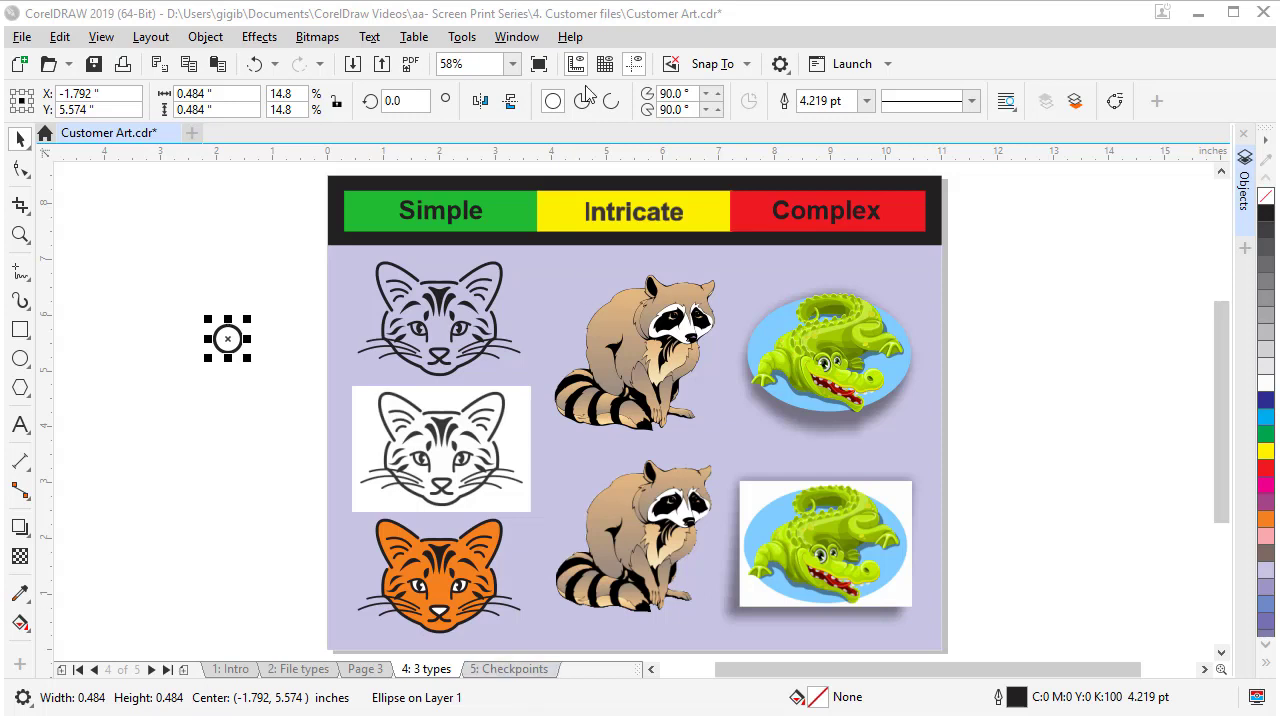
- Open the Objects docker from Window > Dockers and scroll through the page's object list
click(514, 38)
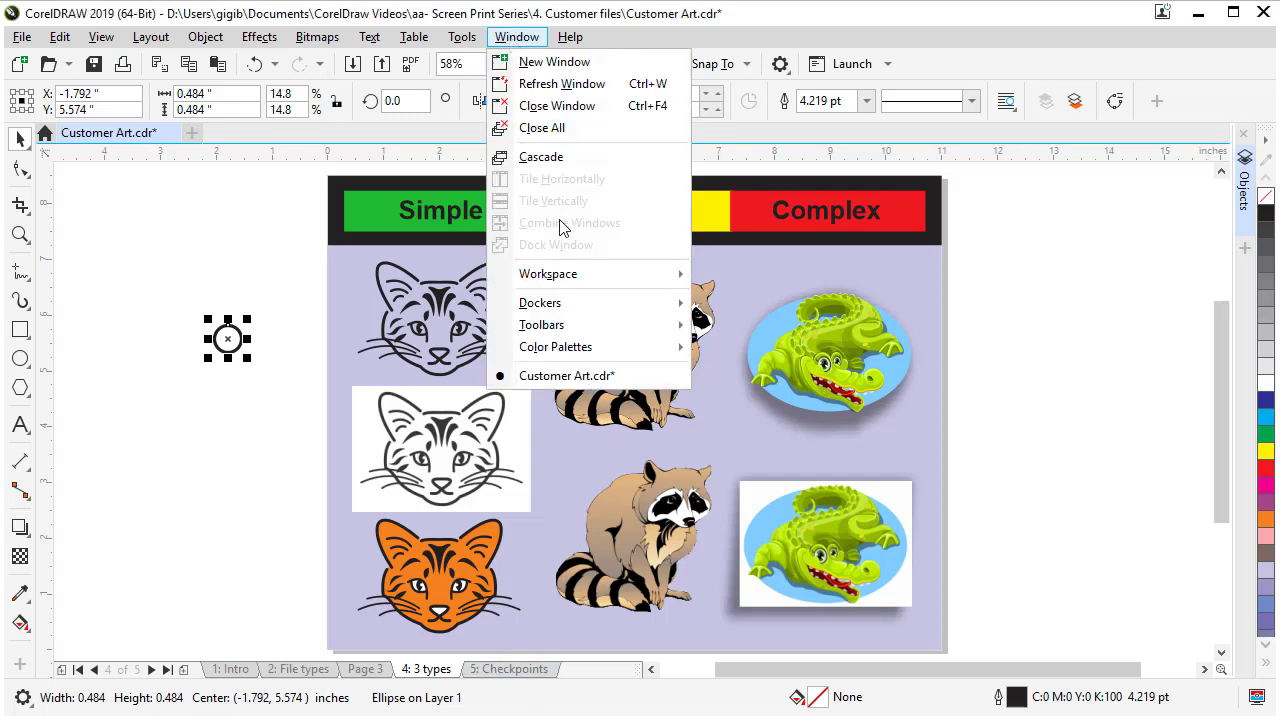
mouse_move(665, 302)
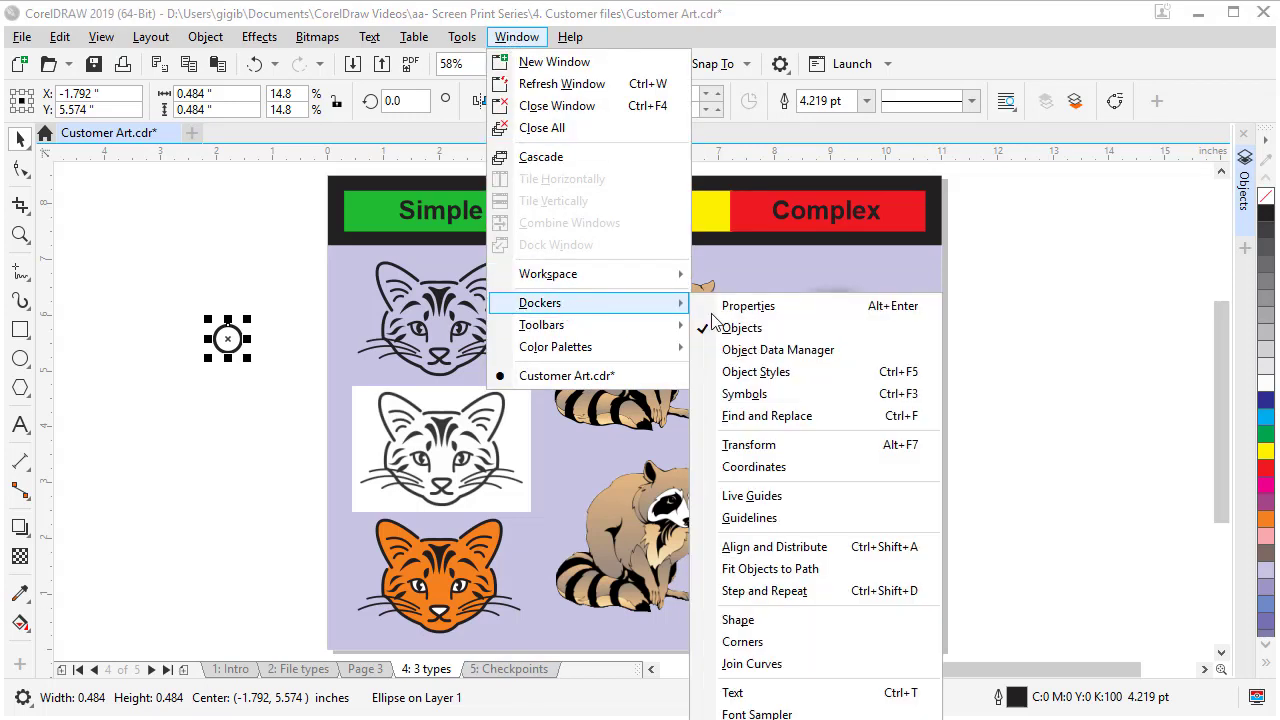
click(1244, 188)
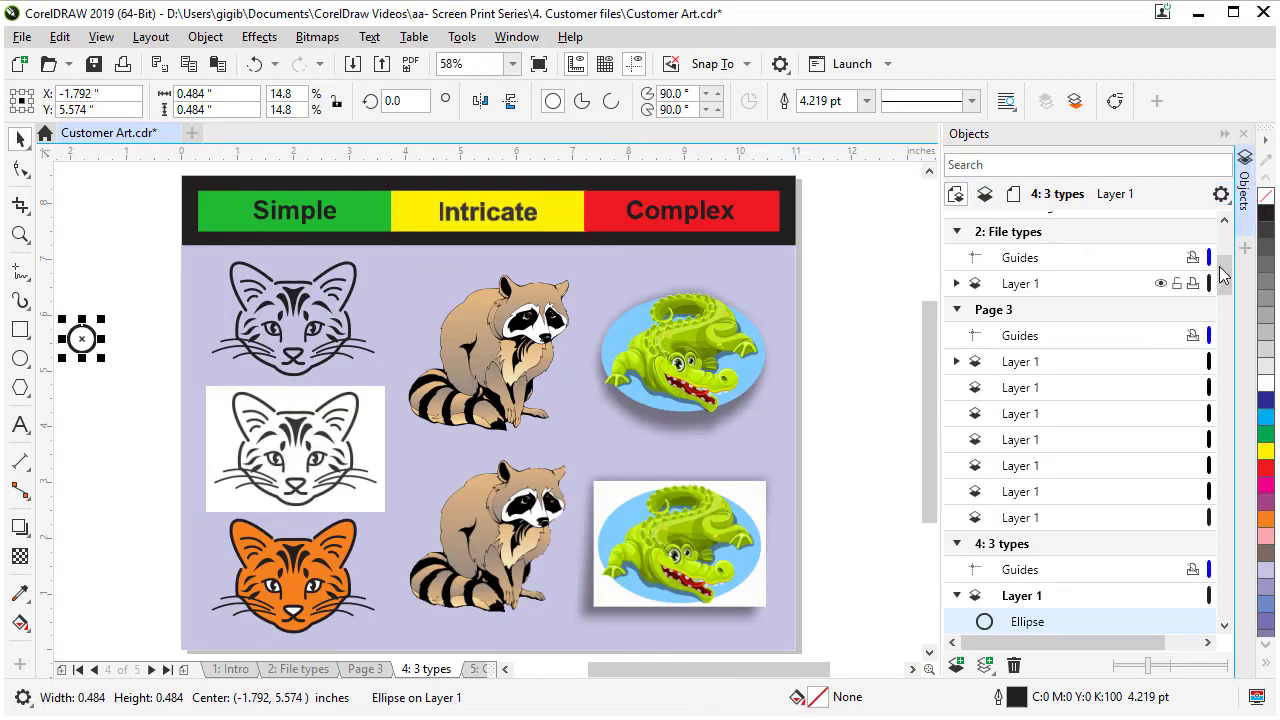
drag(1226, 275, 1218, 514)
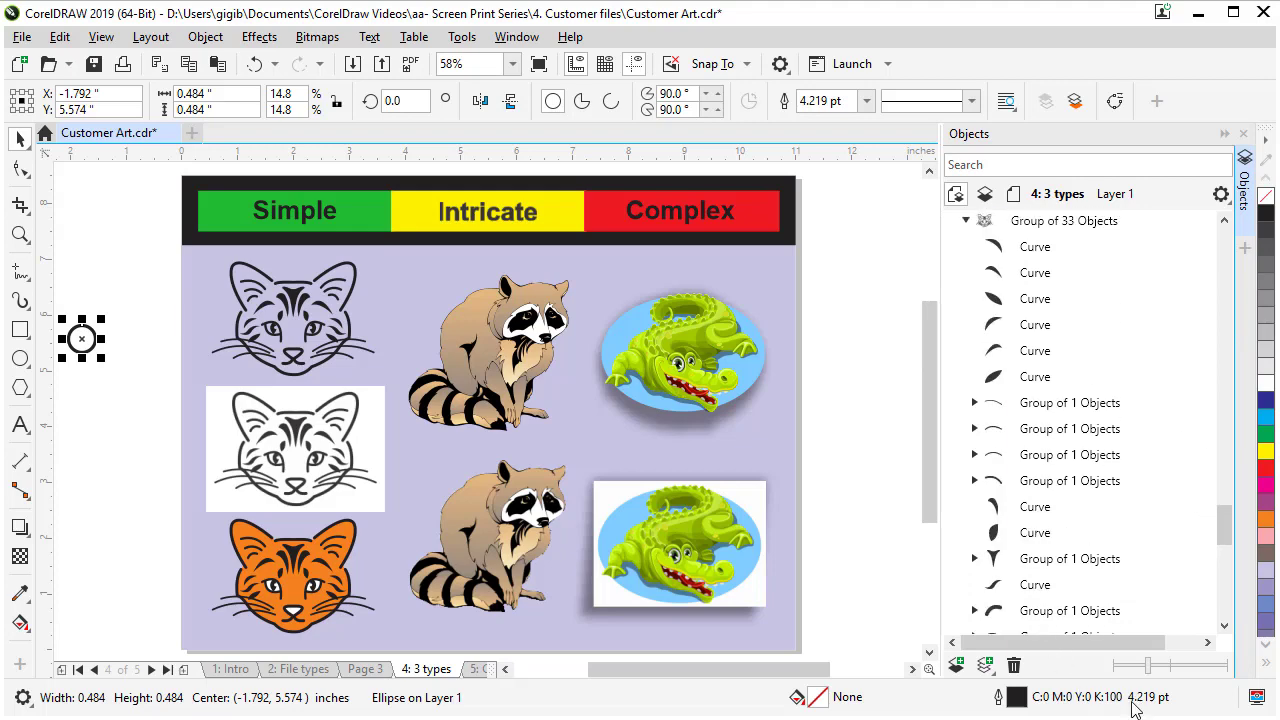